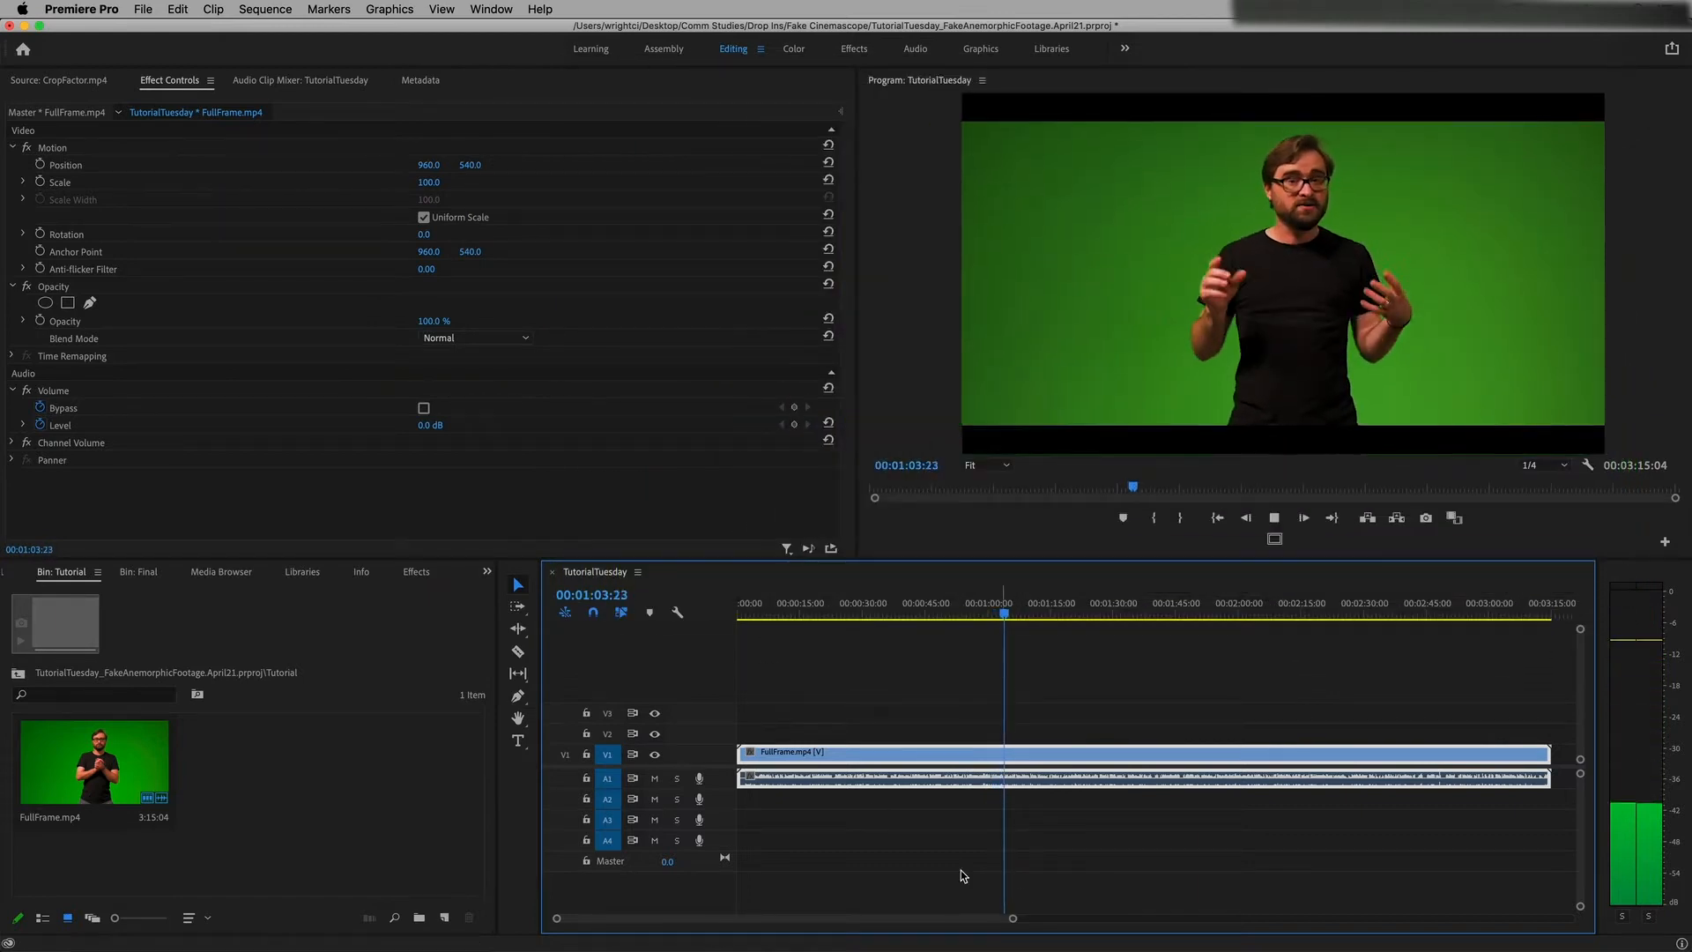
Step: Set the sequence frame size to 1920 by 817 in Sequence Settings
left_click(268, 13)
left_click(269, 29)
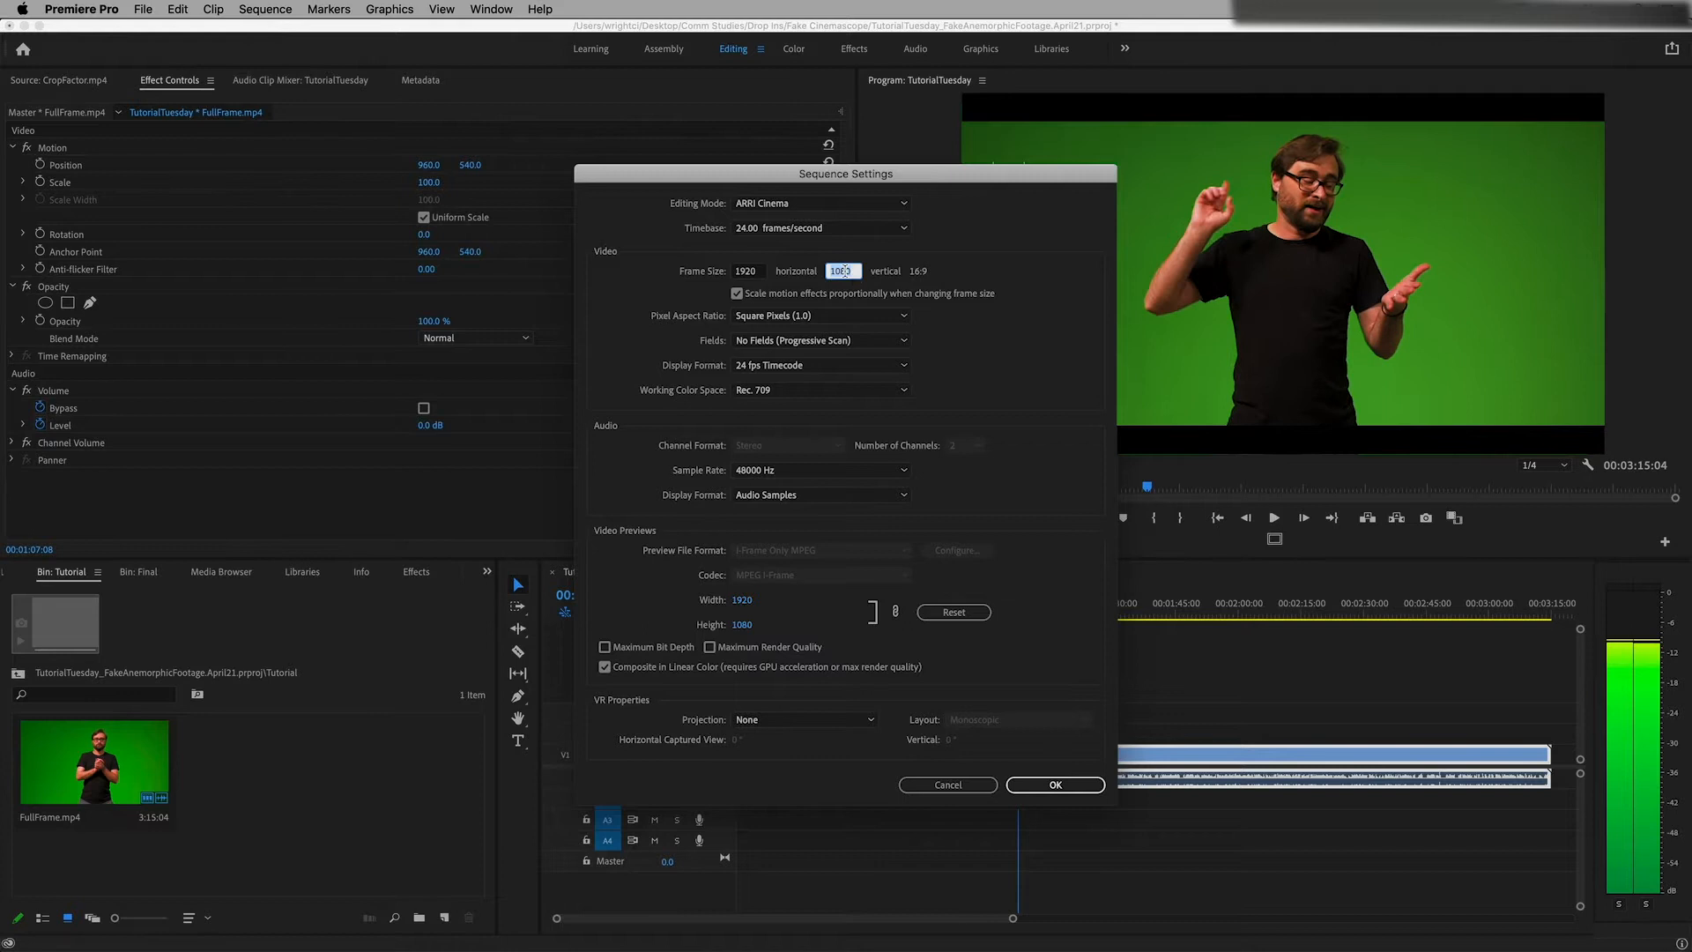
type("1")
key("BackSpace")
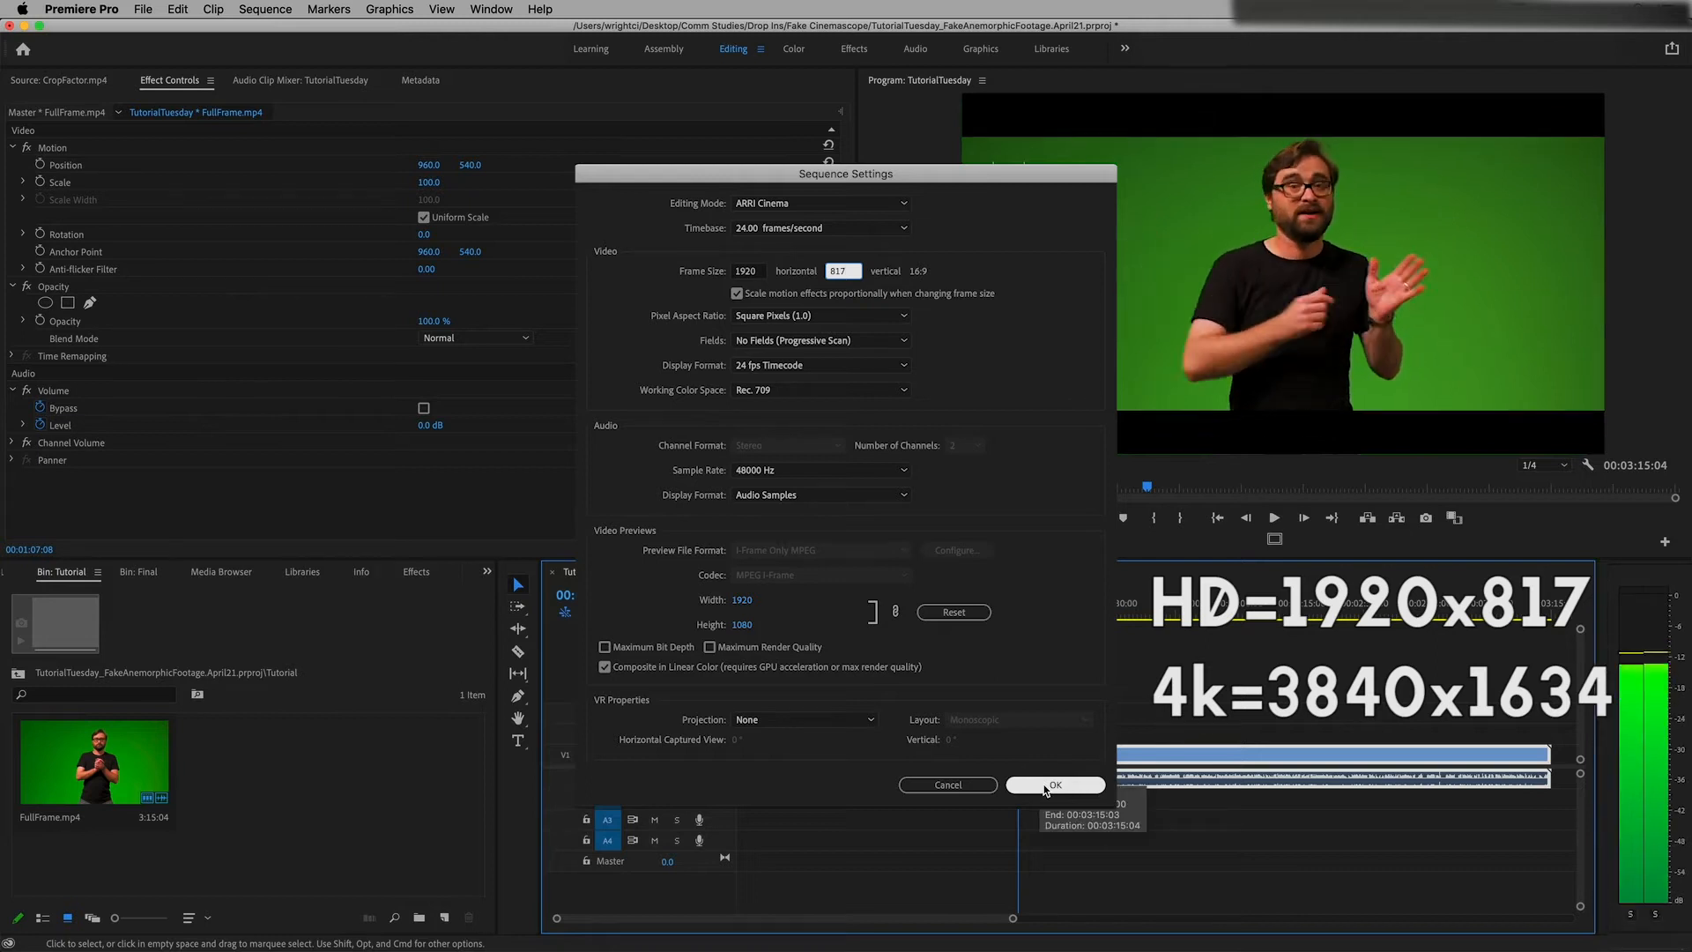
left_click(1047, 786)
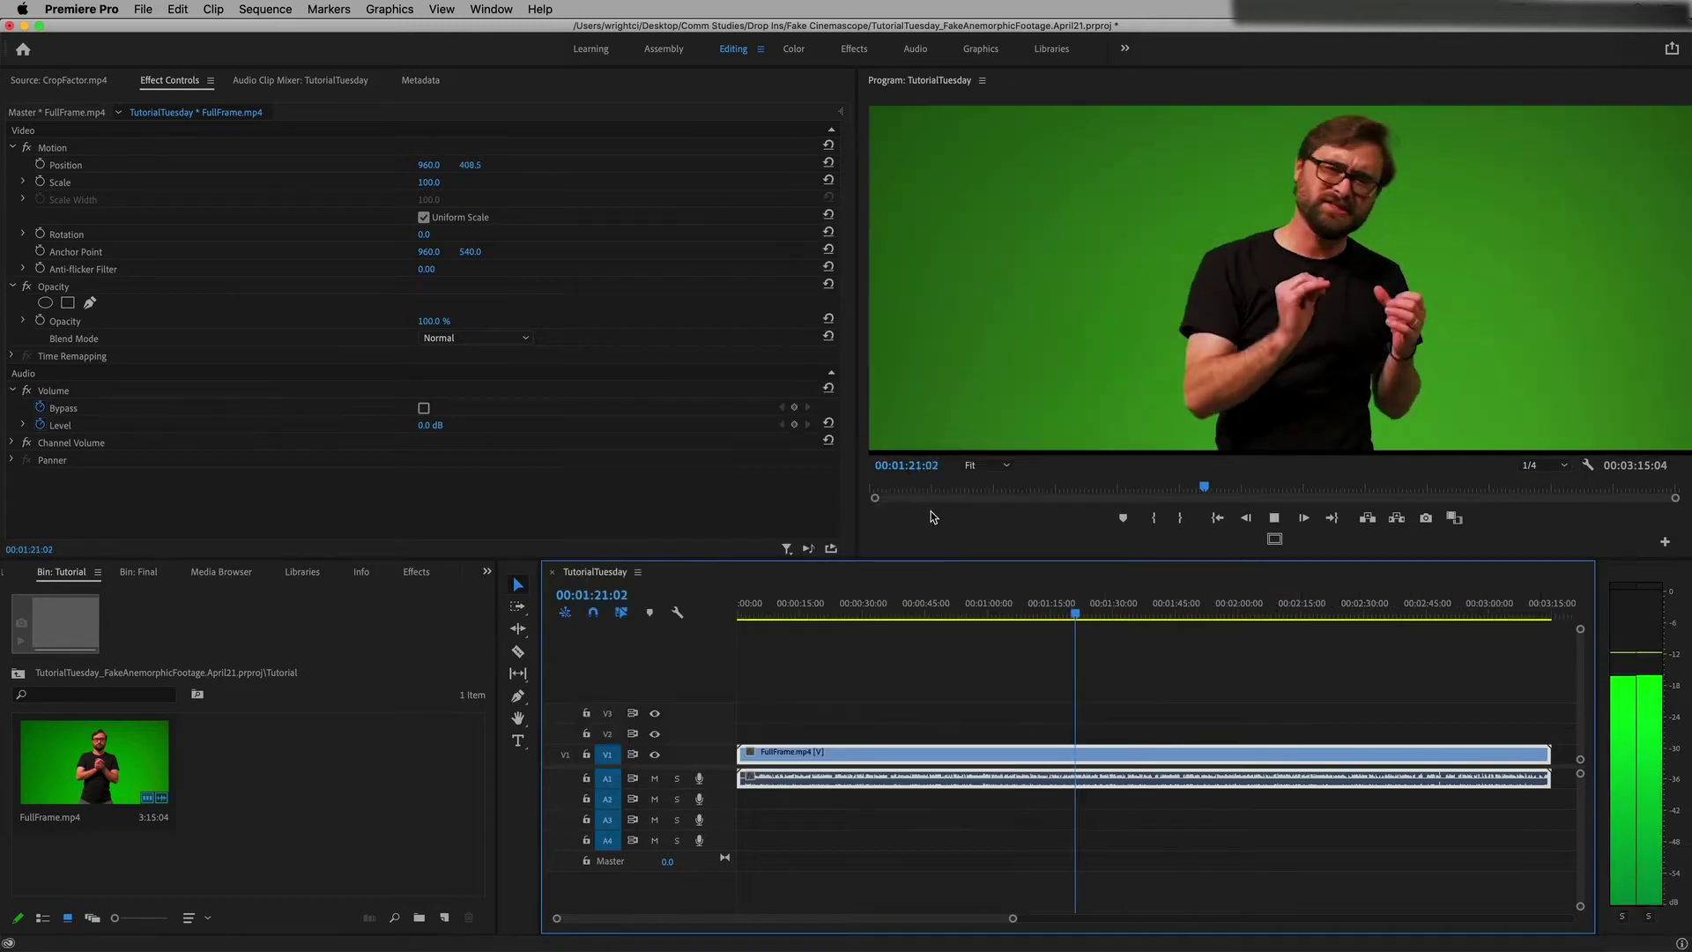
Step: Create an adjustment layer and place it on V2 over the green-screen clip
left_click(446, 919)
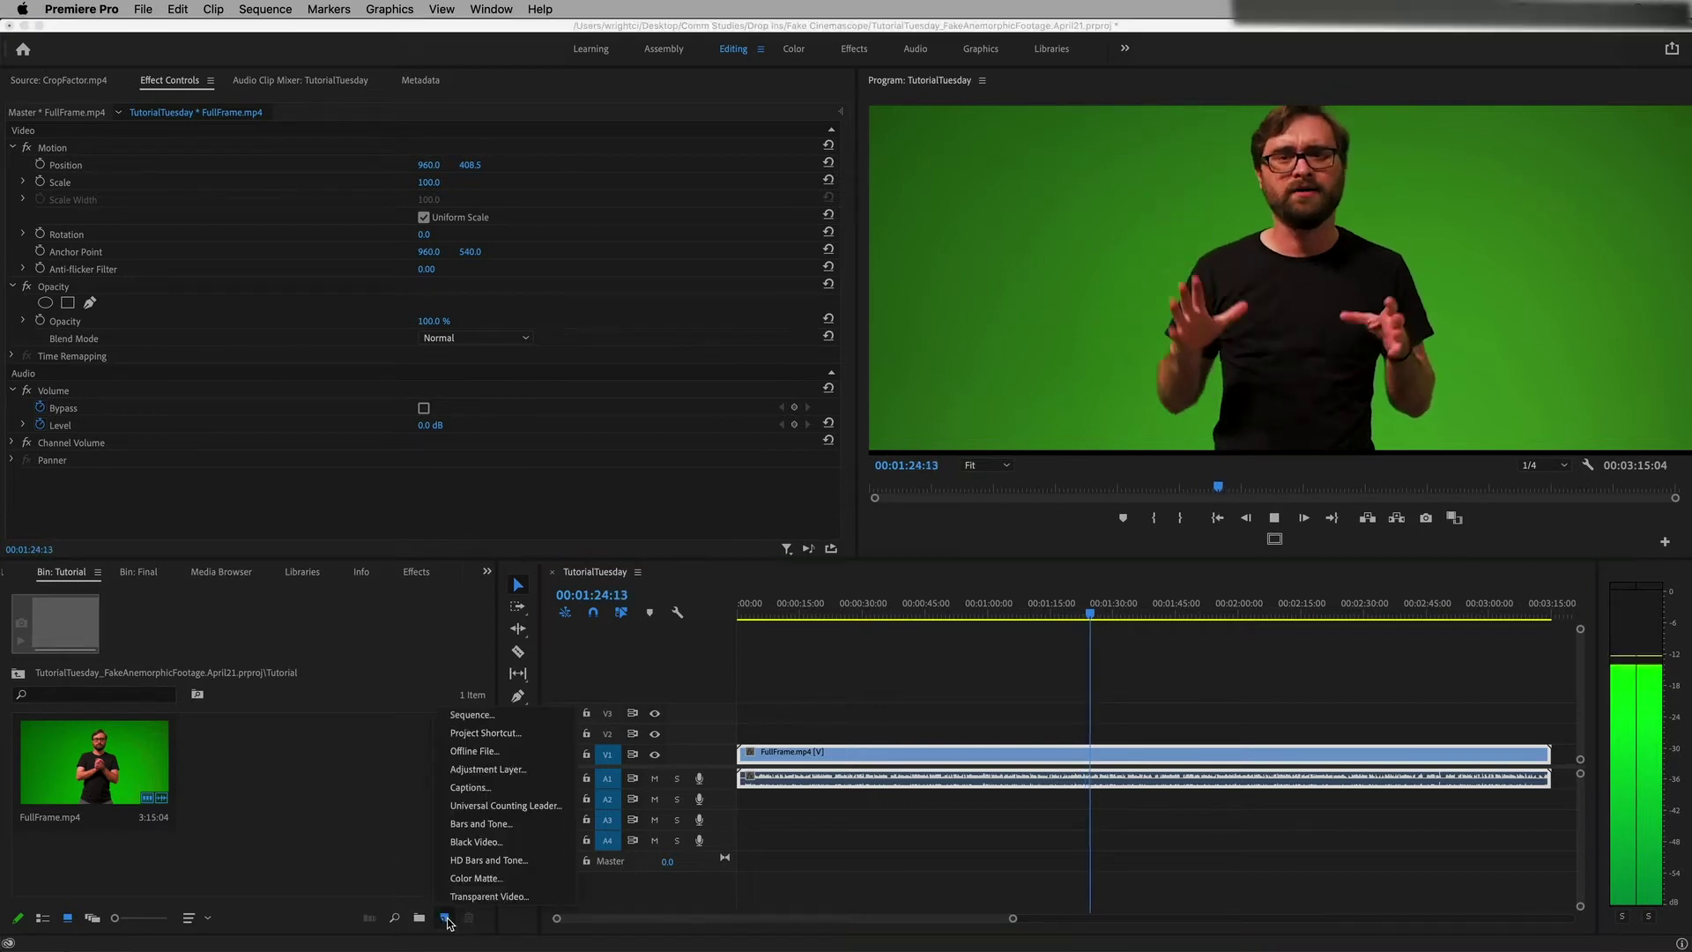
left_click(496, 777)
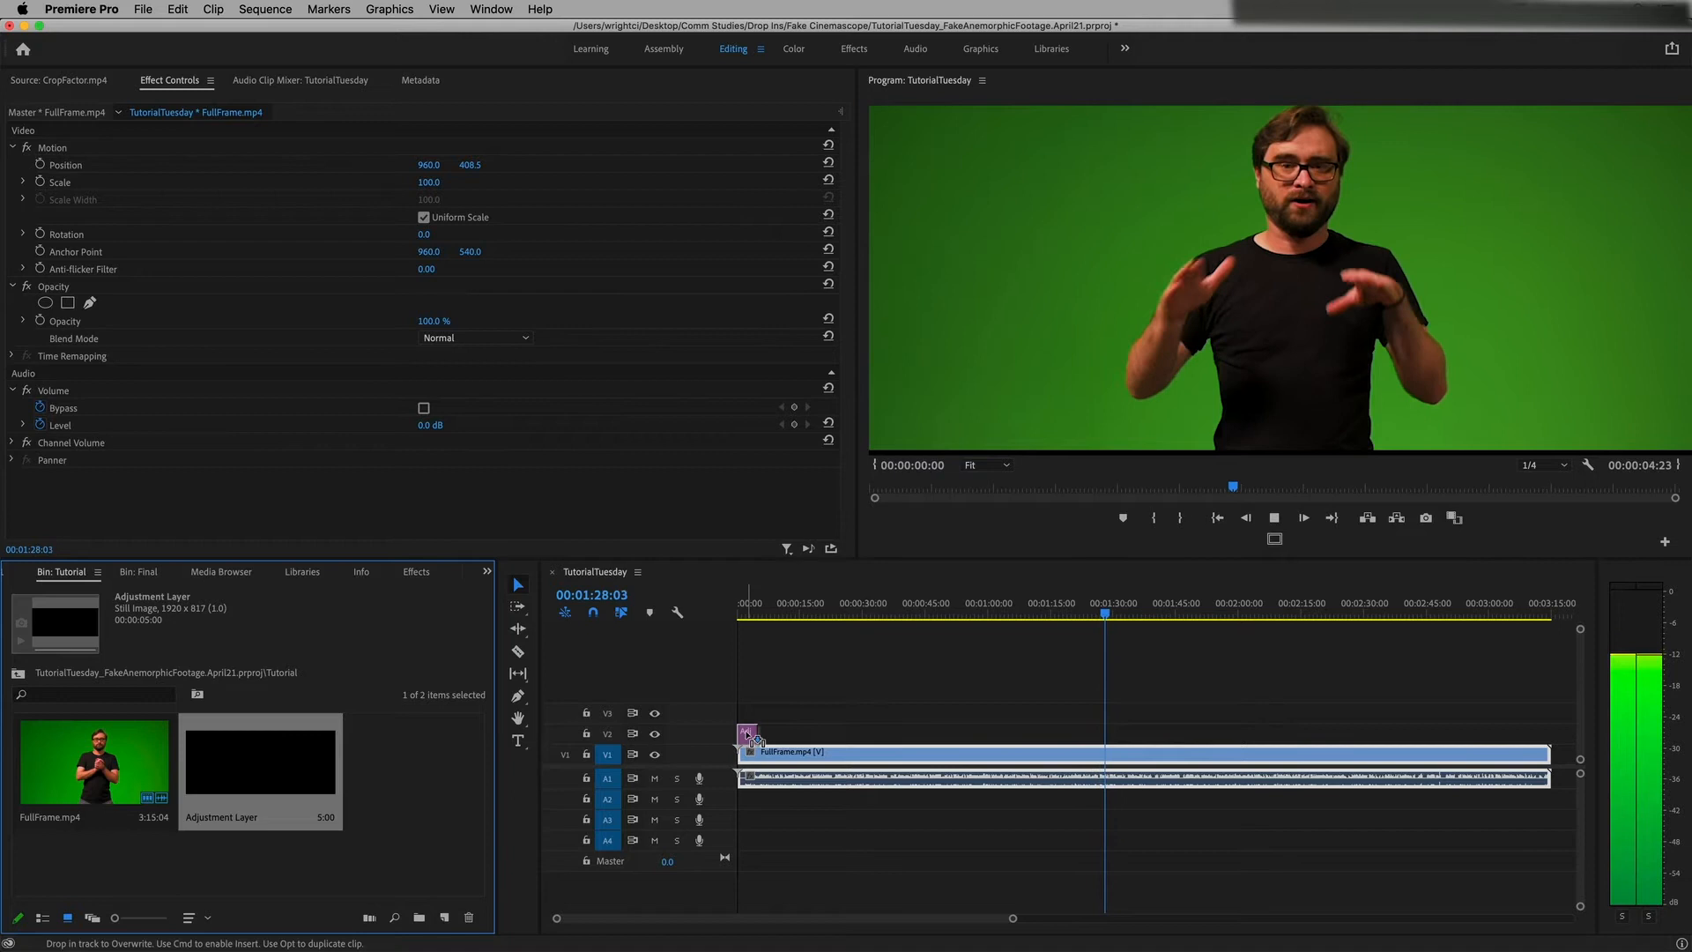
left_click_drag(754, 740, 1550, 734)
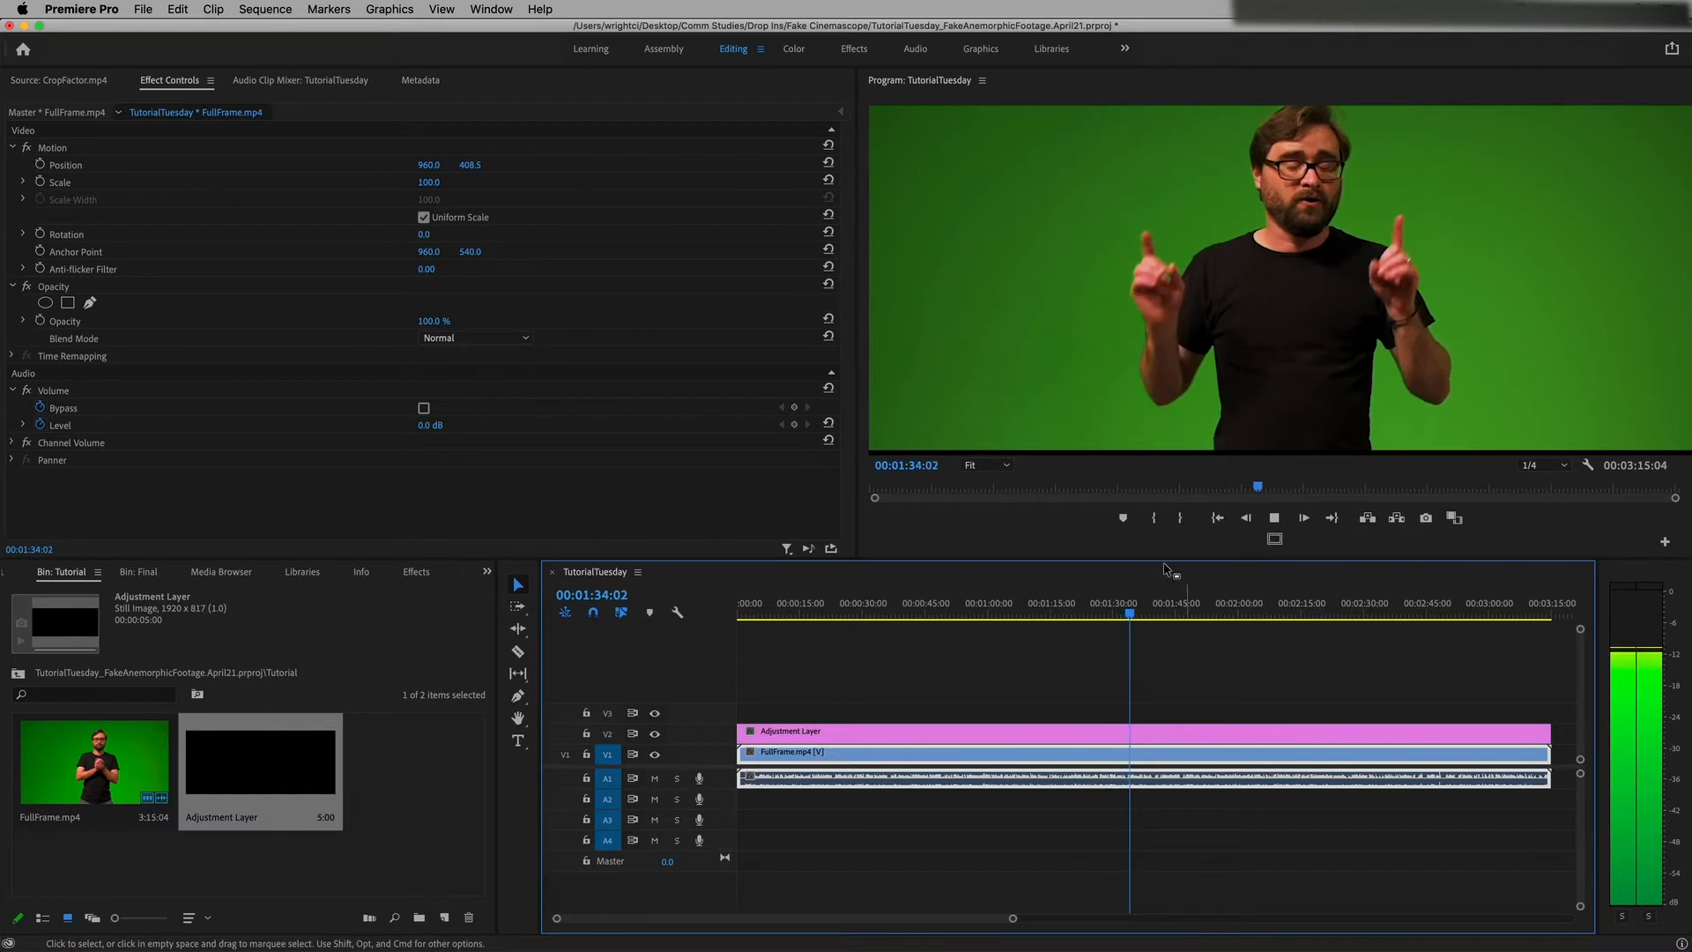
left_click(855, 48)
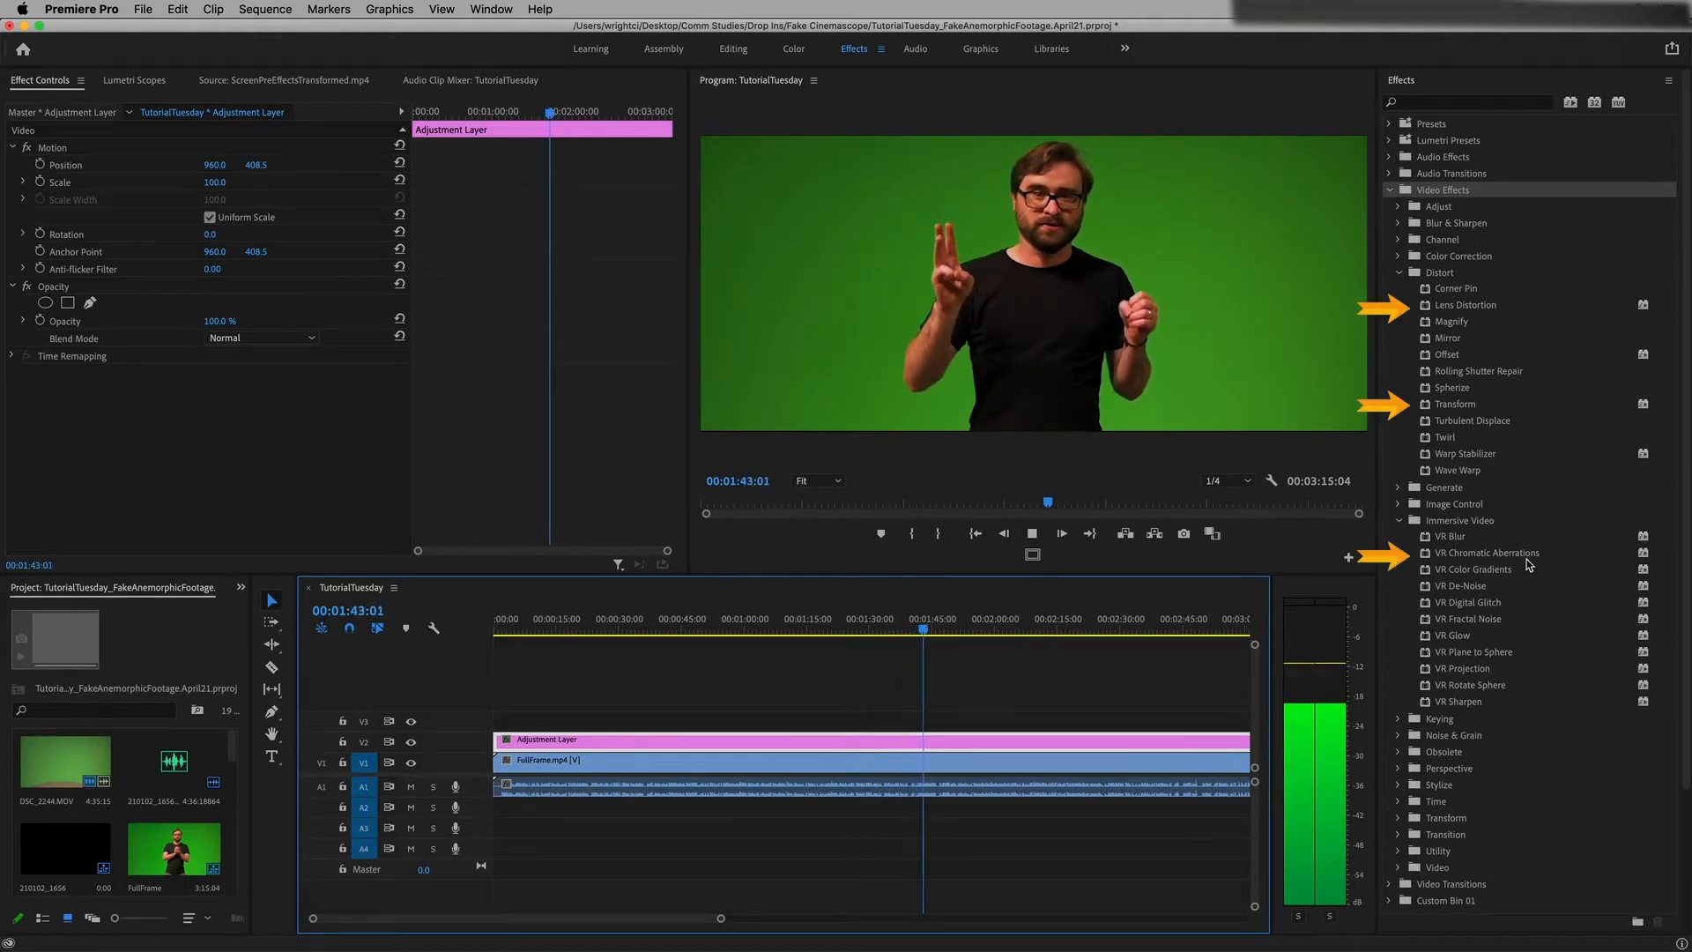
Step: Drag Lens Distortion, Transform and VR Chromatic Aberrations onto the adjustment layer
left_click(1448, 306)
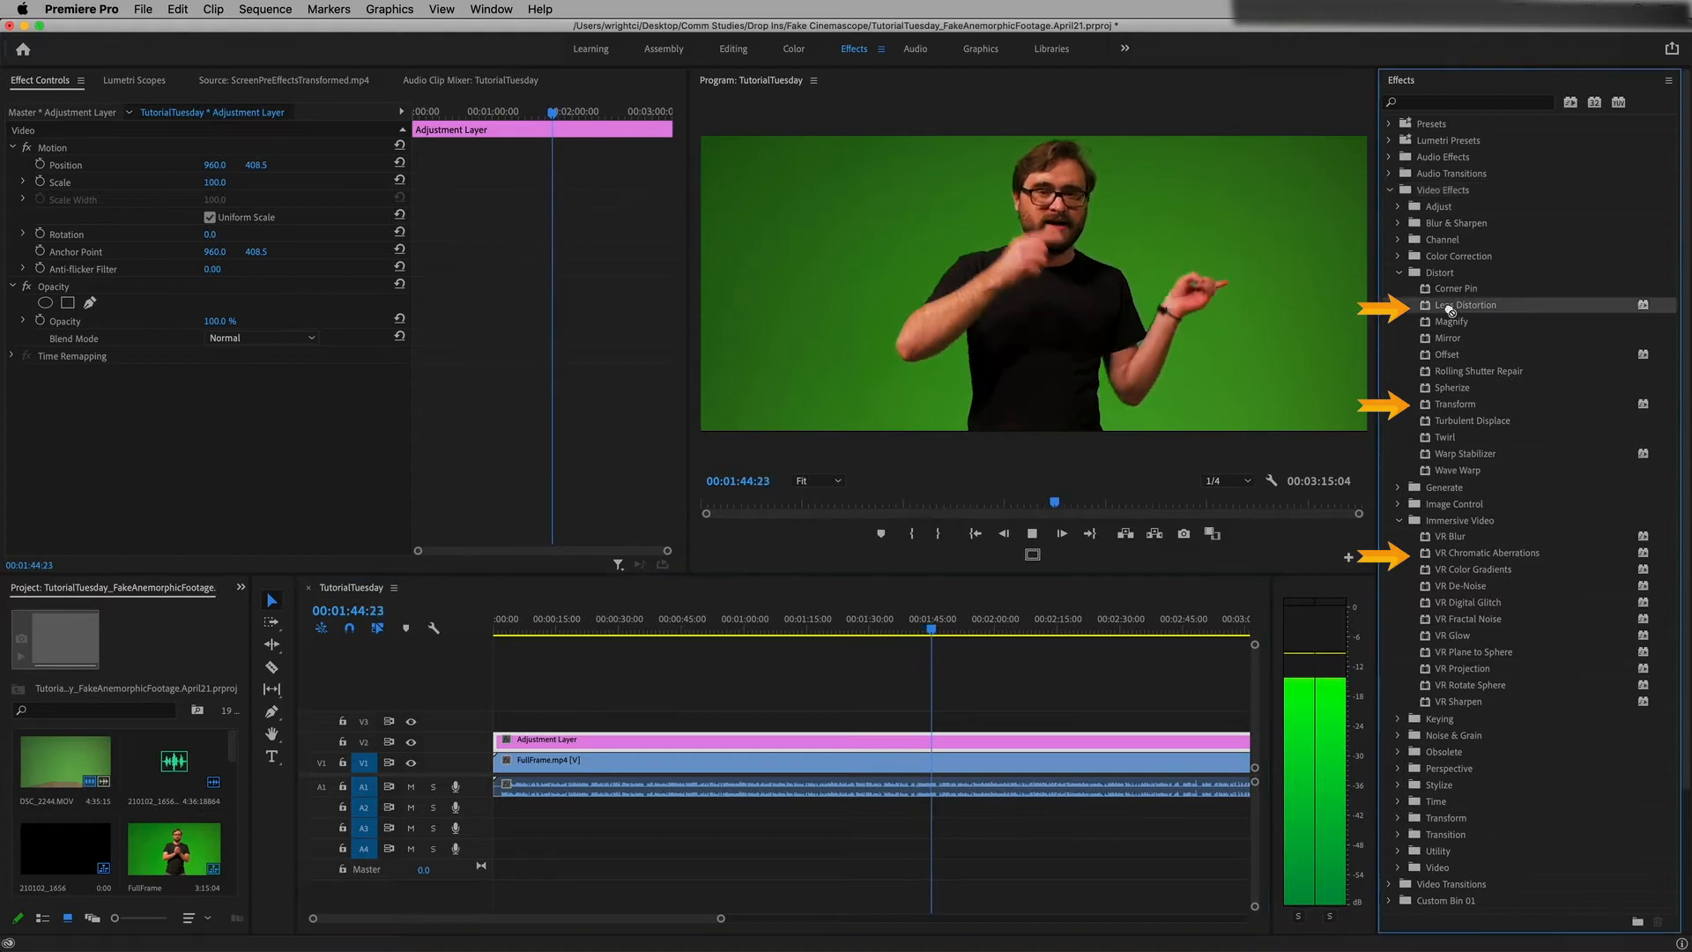
left_click_drag(1029, 735, 1028, 738)
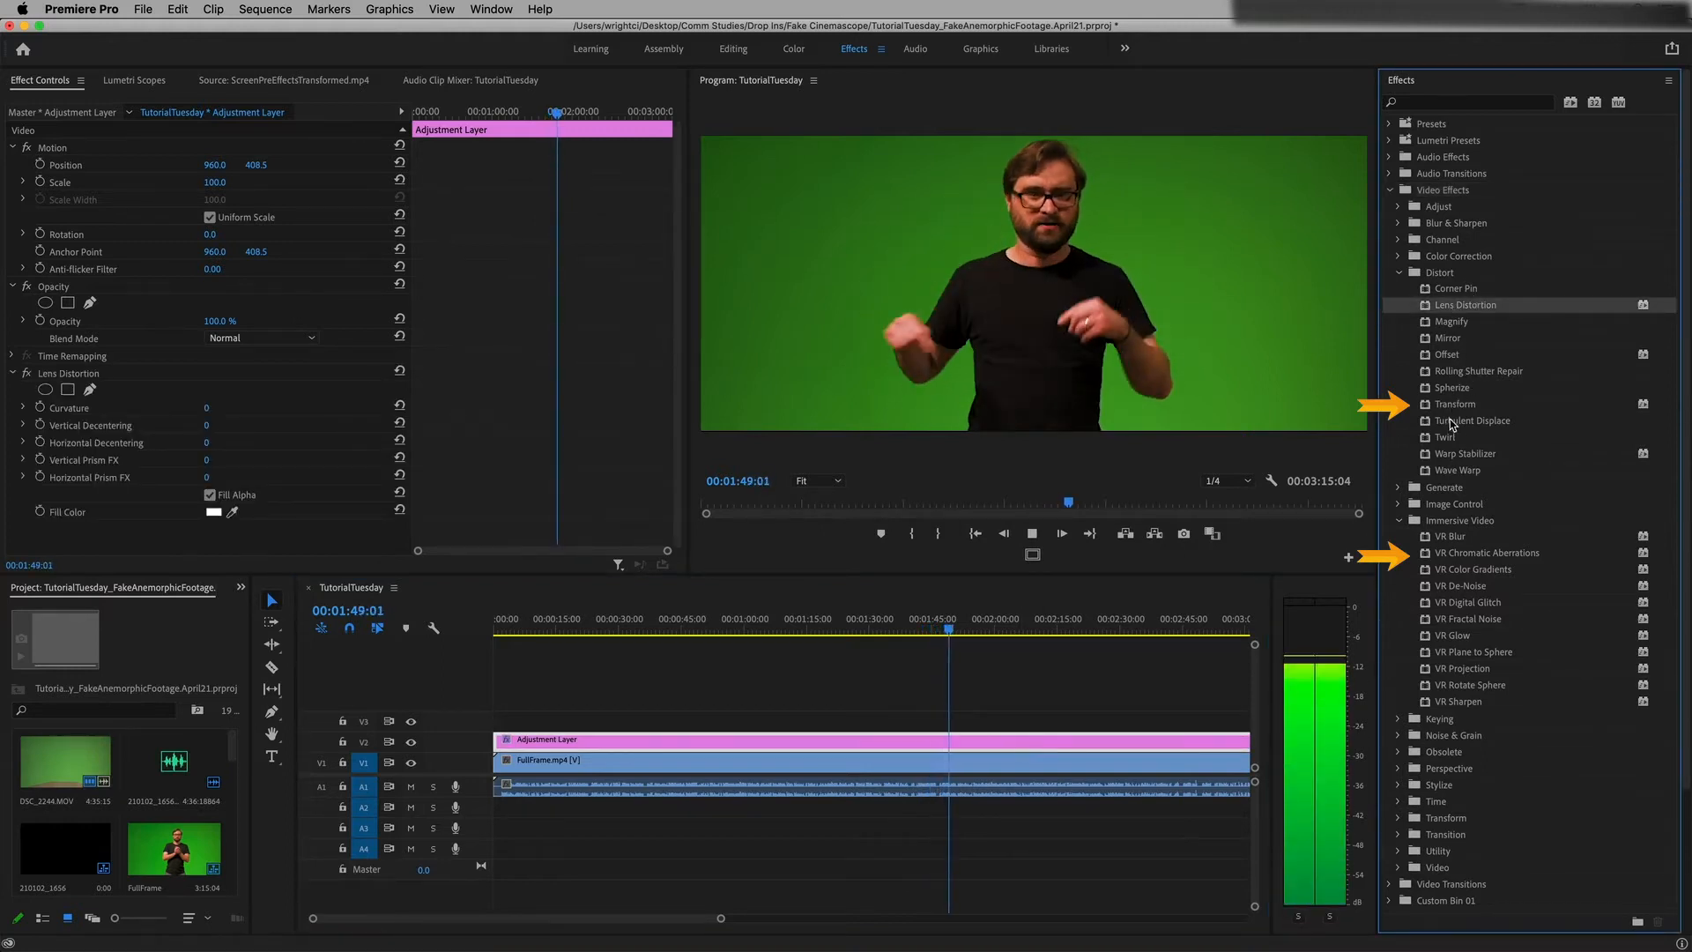
left_click_drag(1016, 748, 1015, 743)
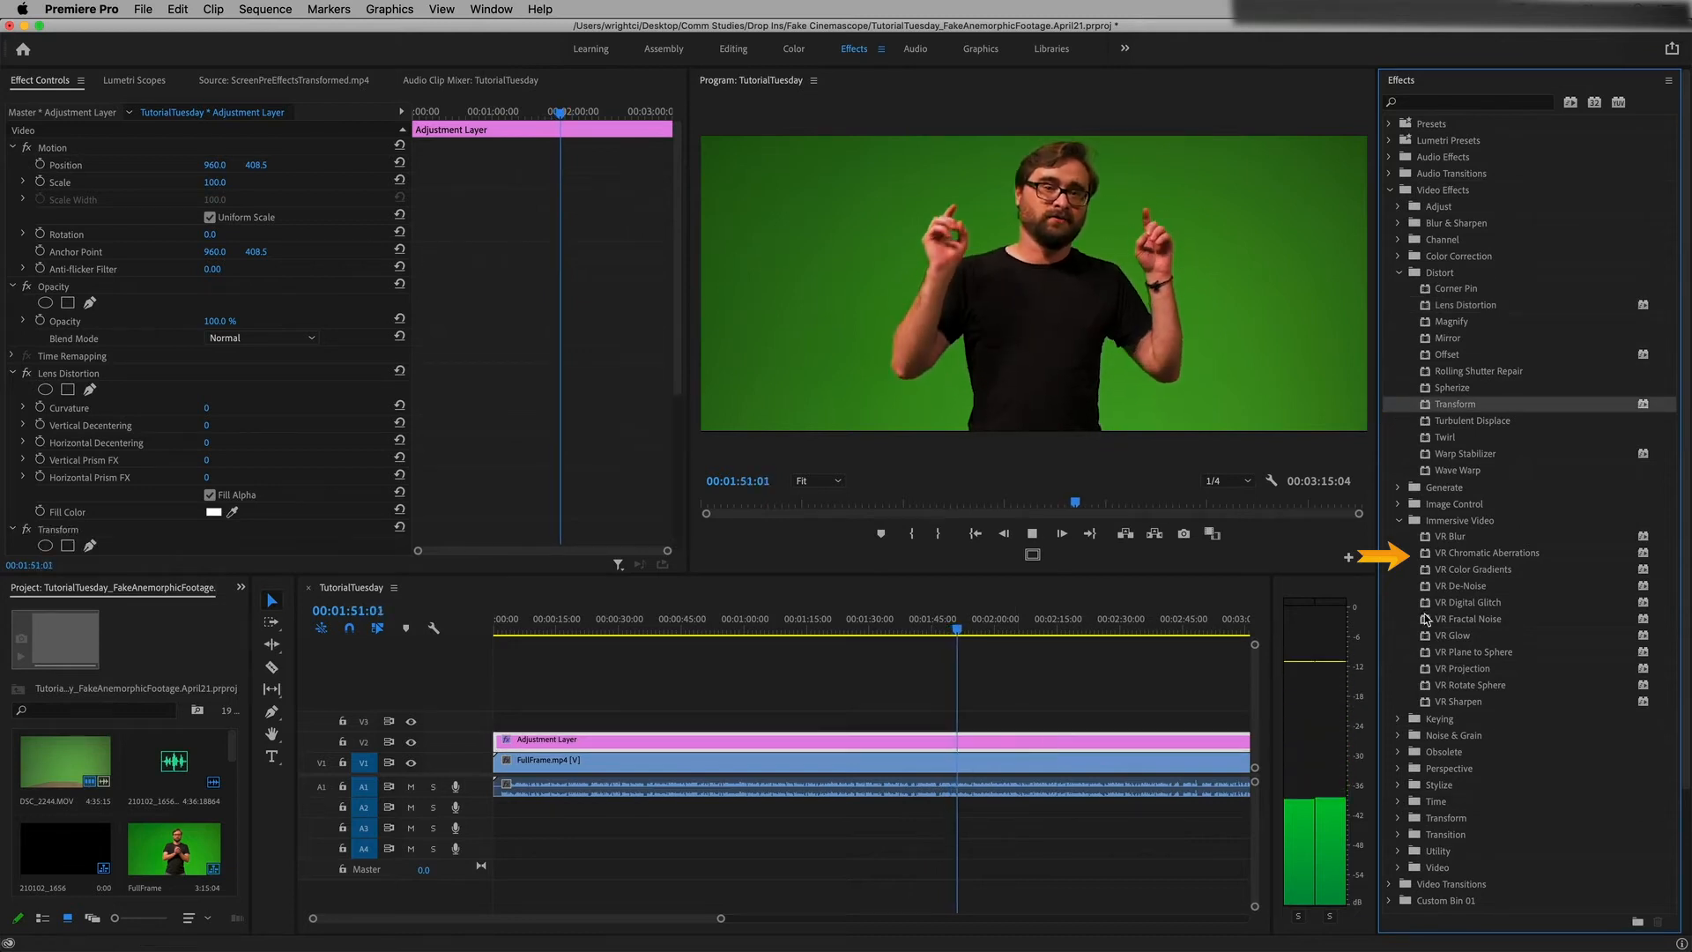
left_click_drag(1487, 561, 958, 744)
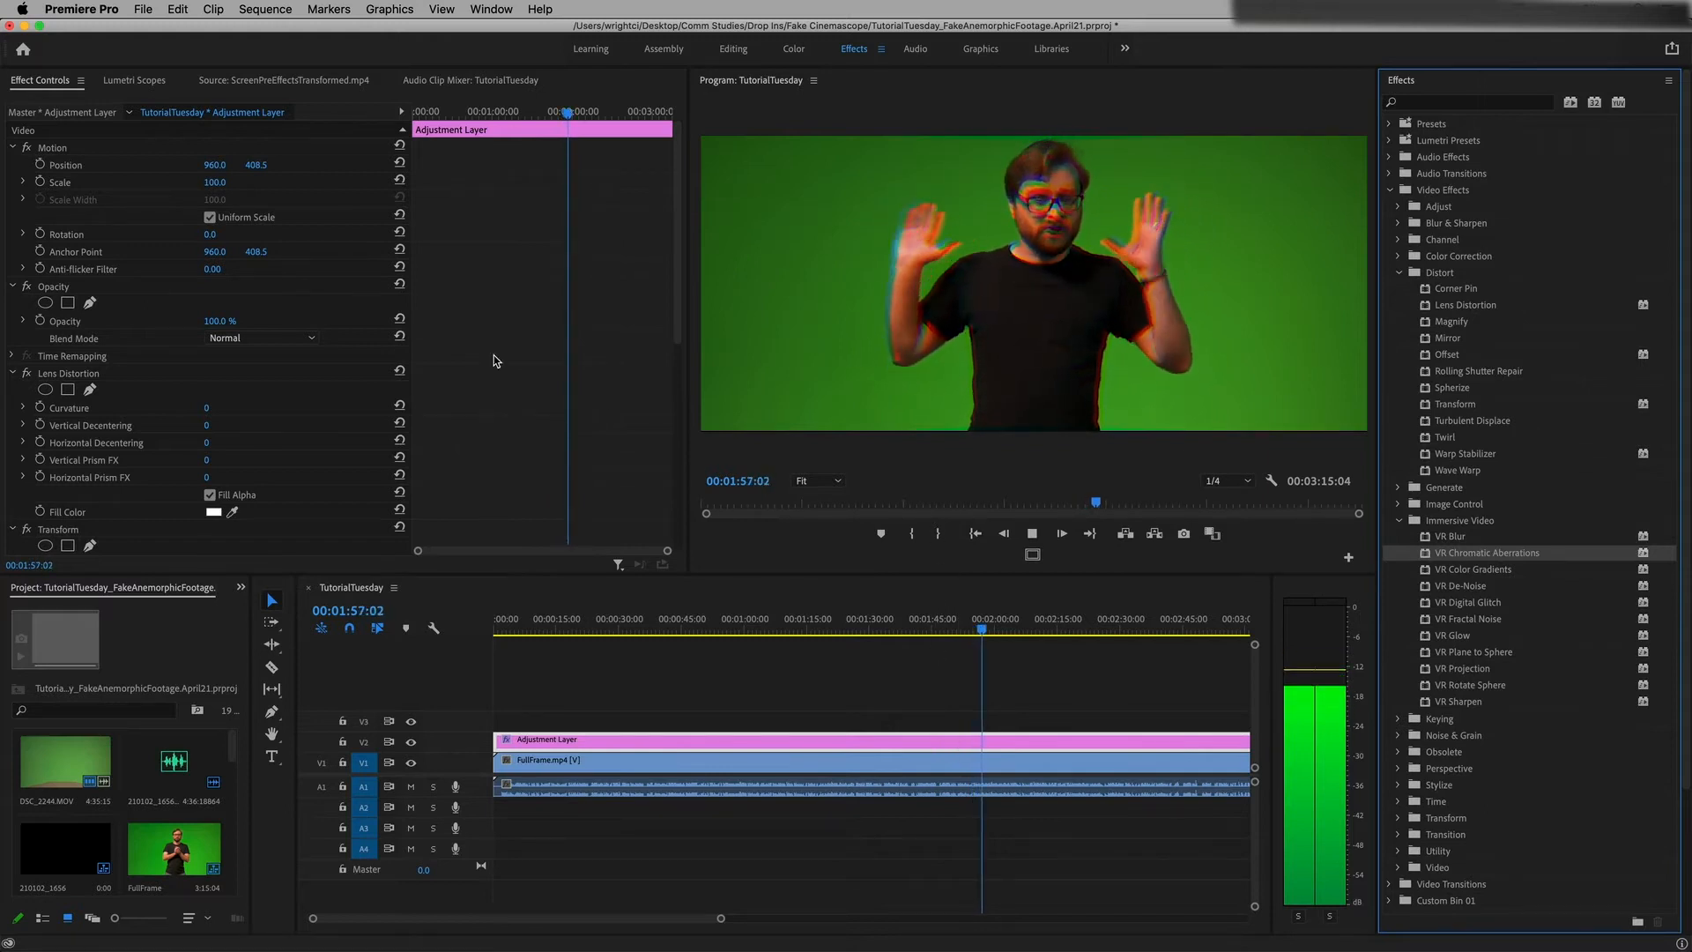
scroll(192, 368, "down", 1)
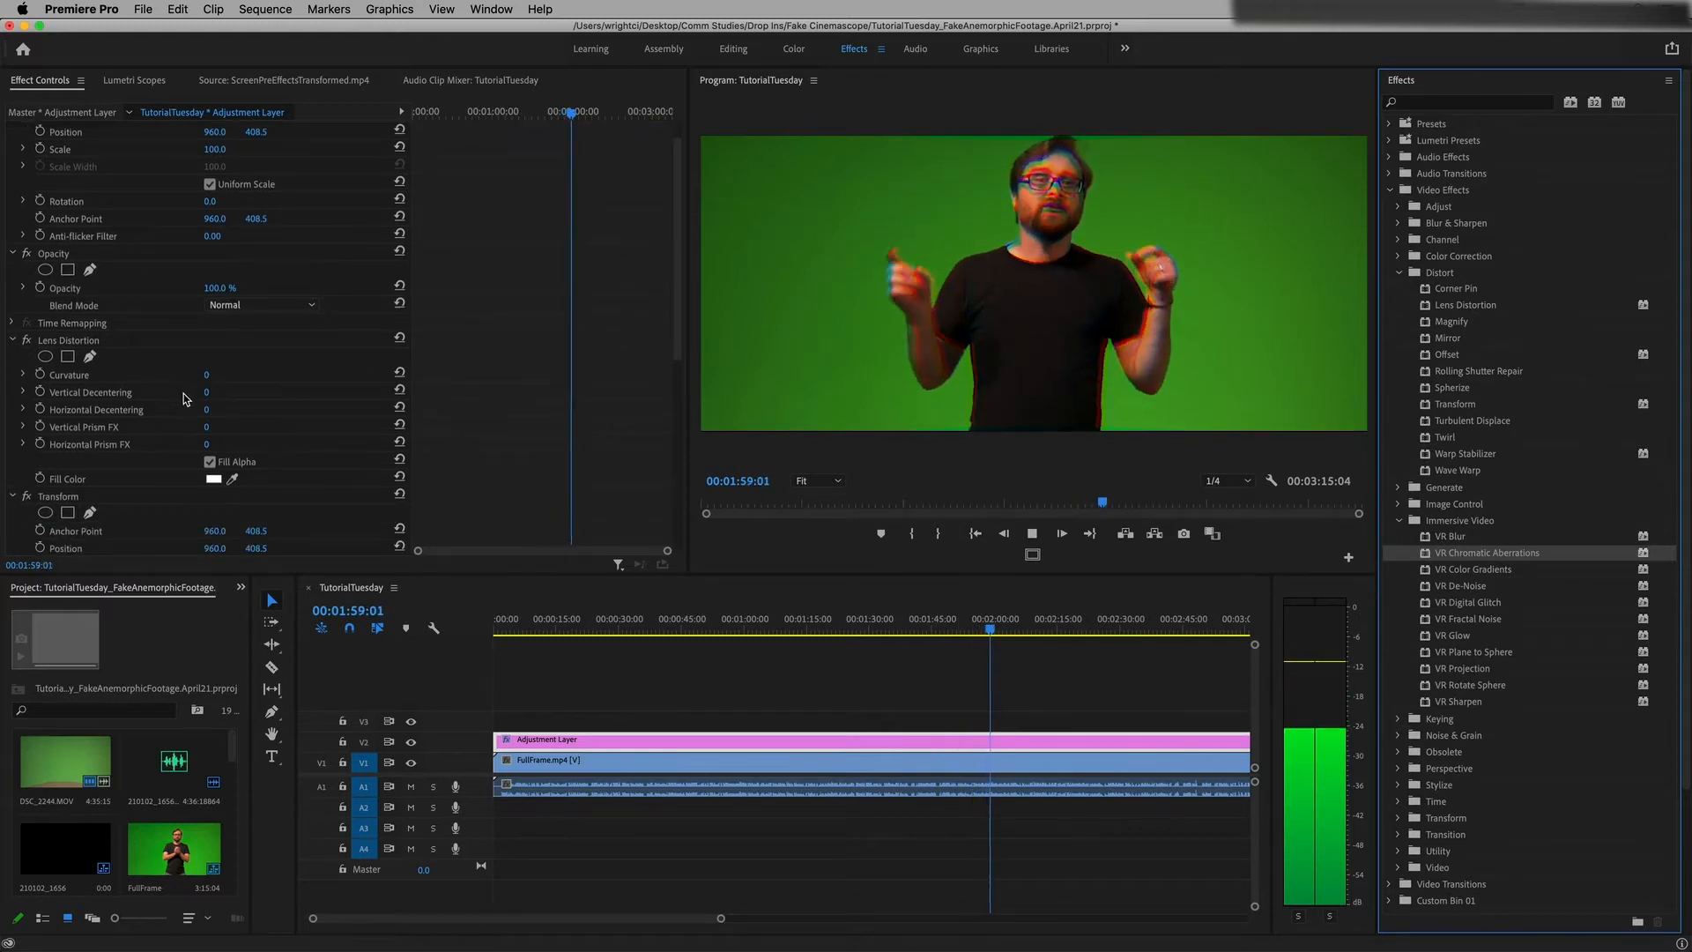
scroll(198, 363, "down", 1)
scroll(208, 356, "down", 1)
scroll(207, 336, "down", 1)
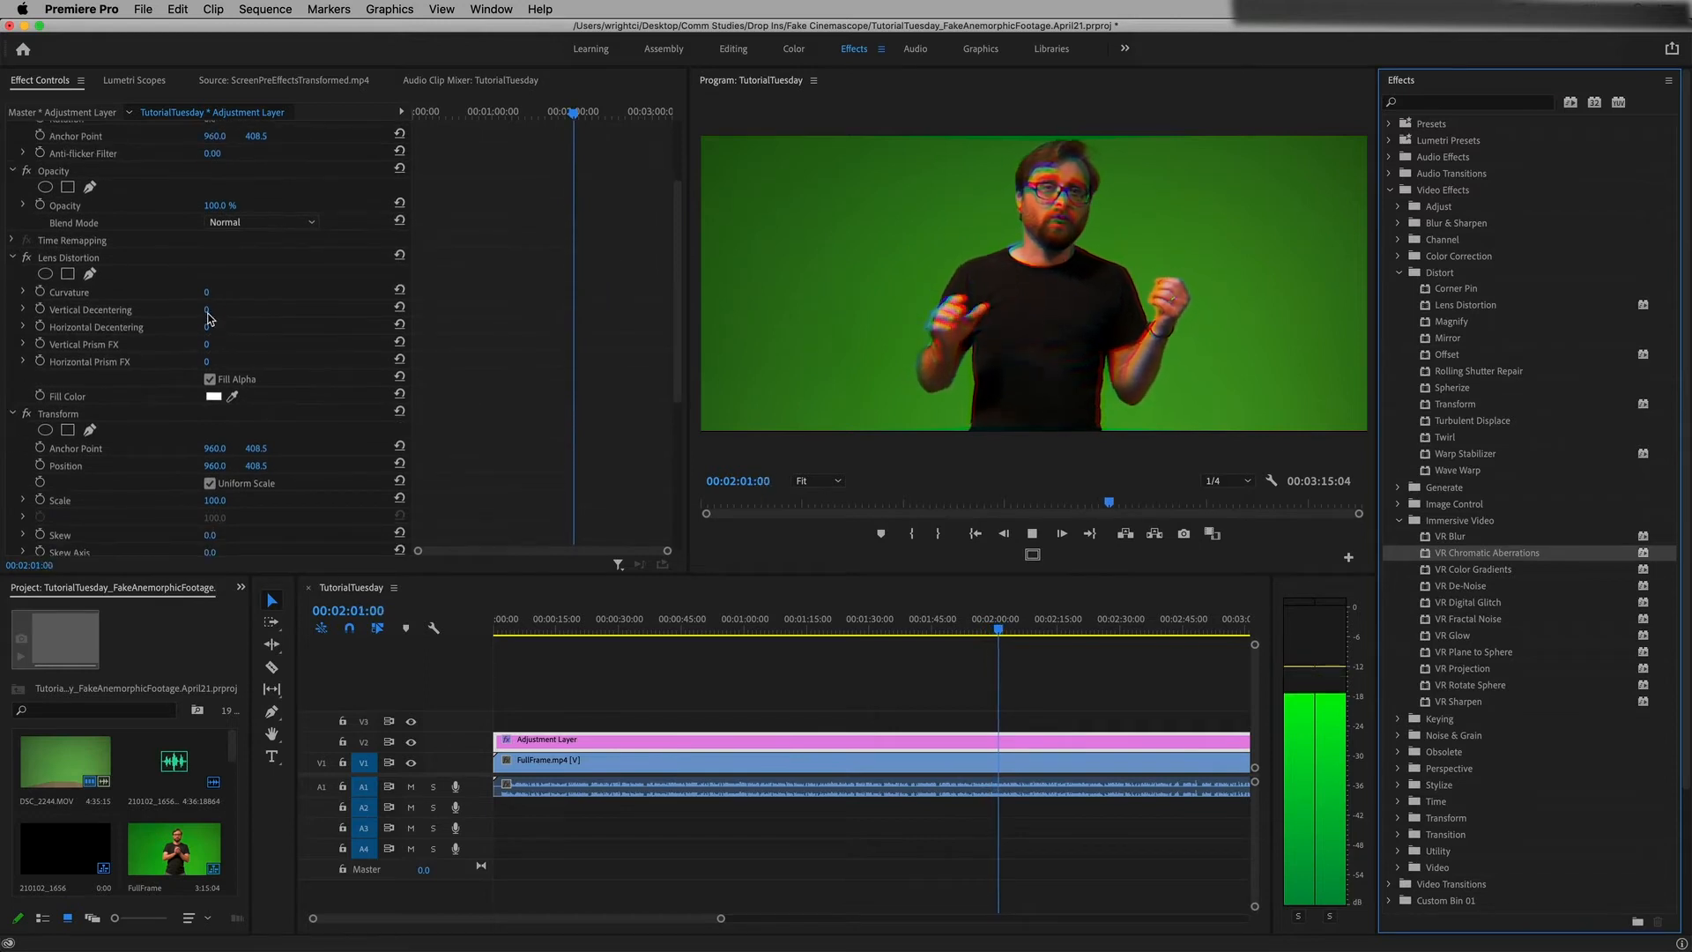
Step: Set Curvature 9, Vertical Decentering 1 and Transform Scale 110 on the layer
left_click(206, 294)
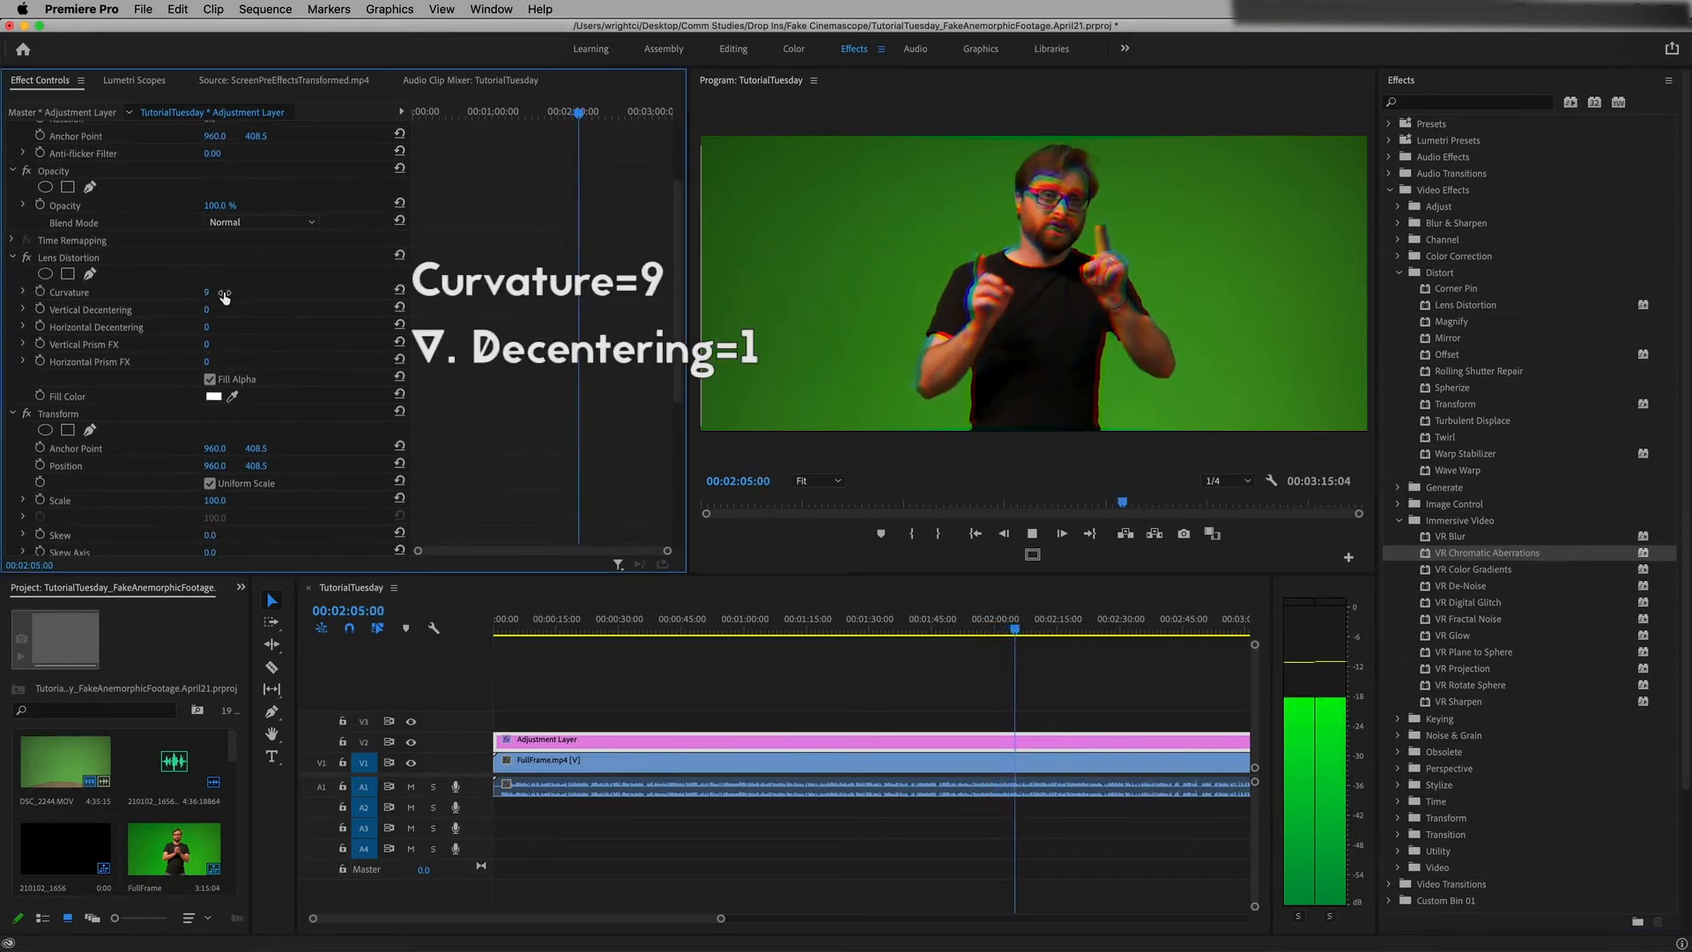
type("1")
key("Return")
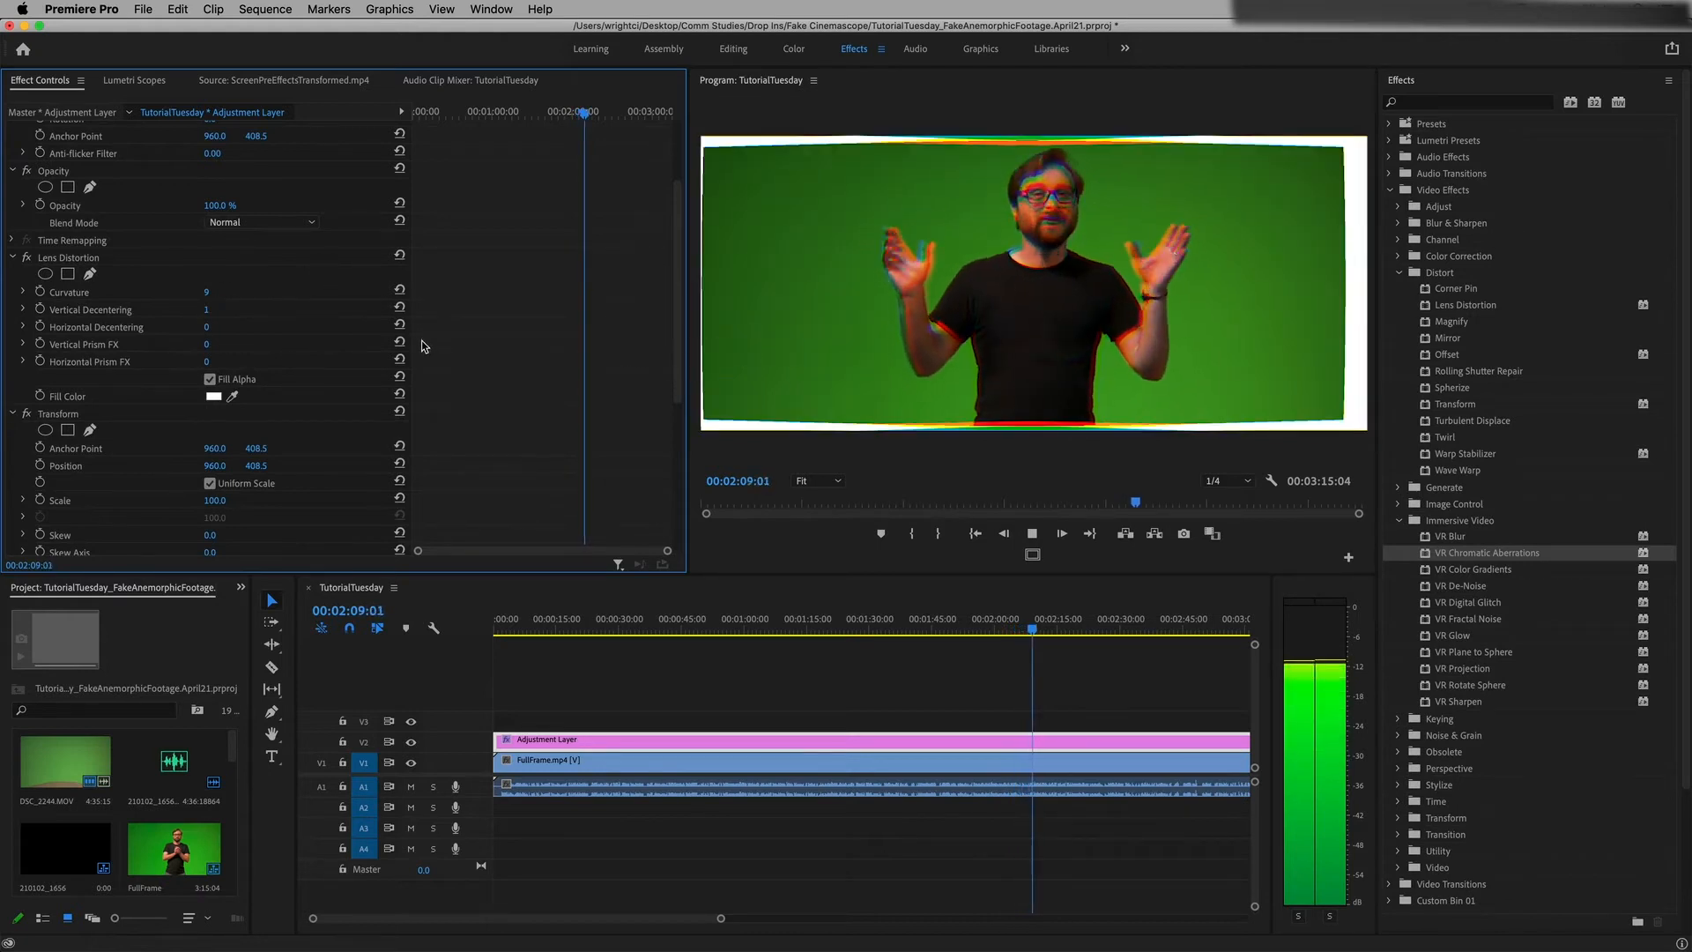
scroll(313, 358, "down", 3)
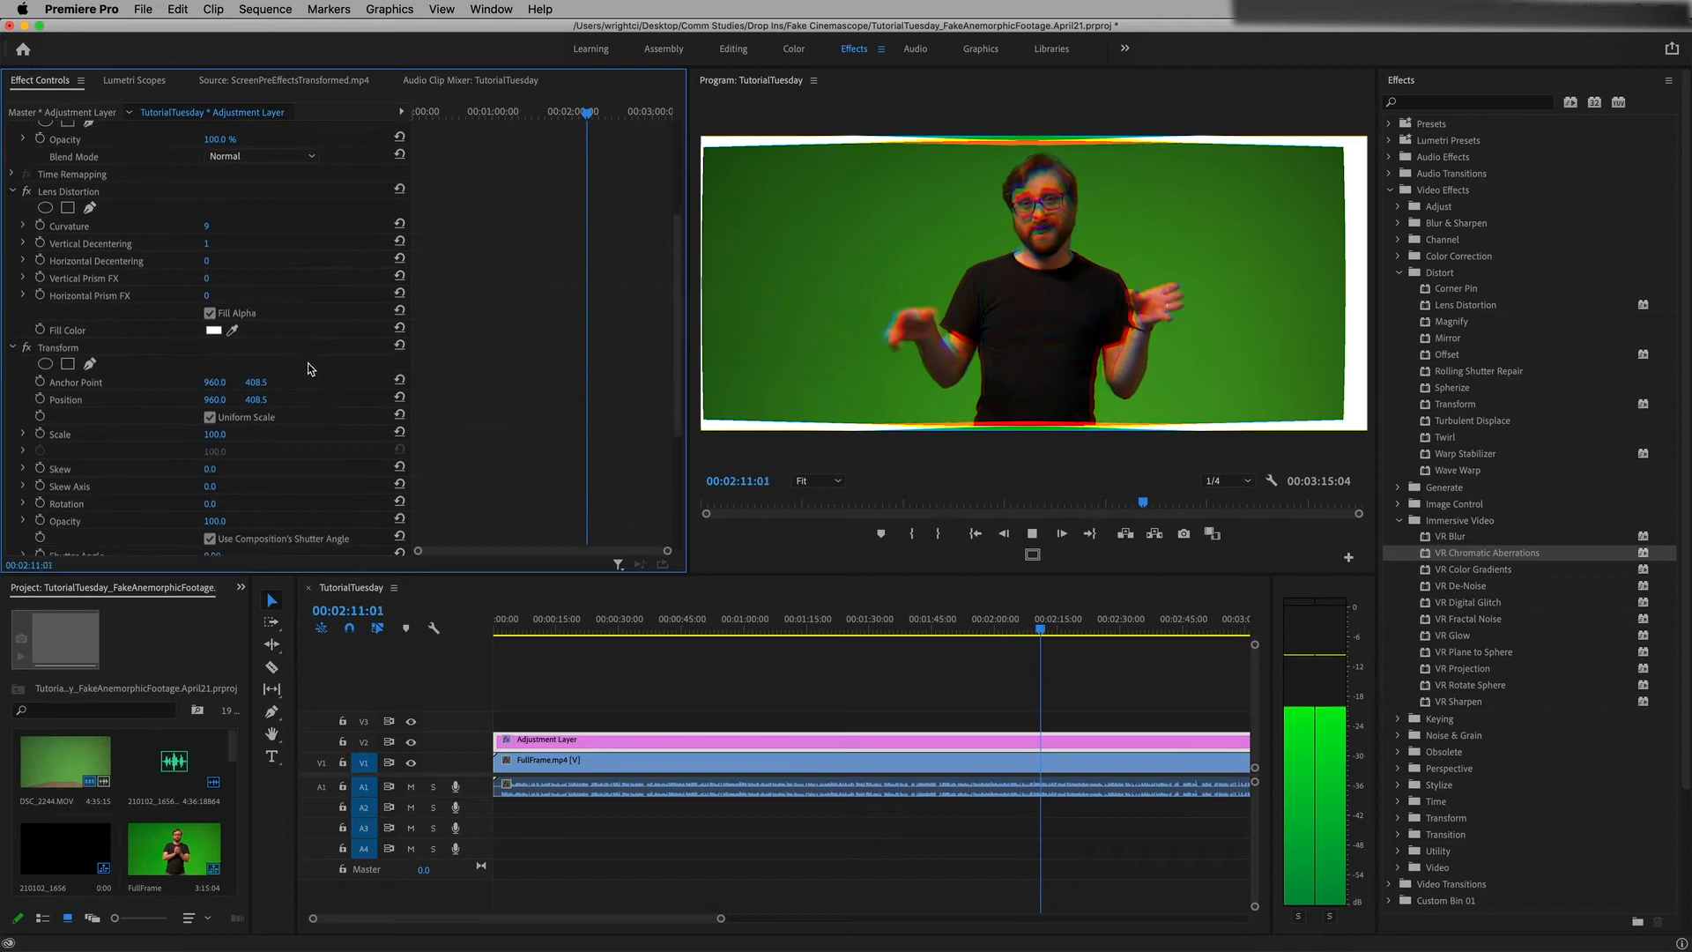
scroll(307, 371, "down", 2)
scroll(306, 372, "down", 1)
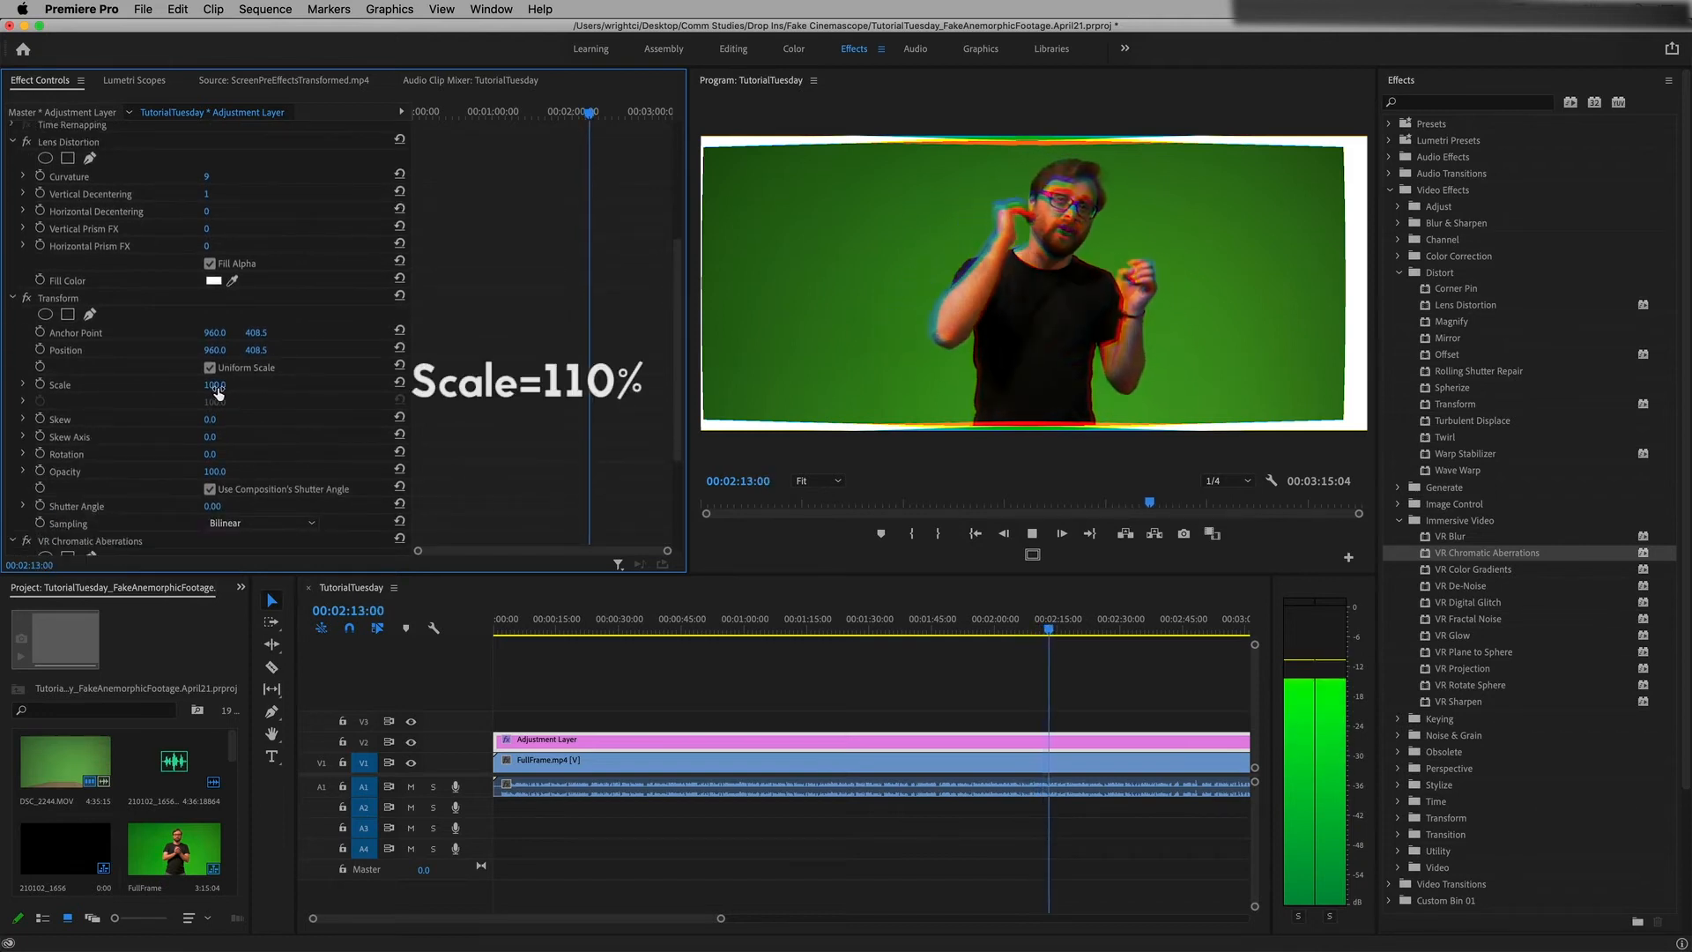
type("110")
key("Return")
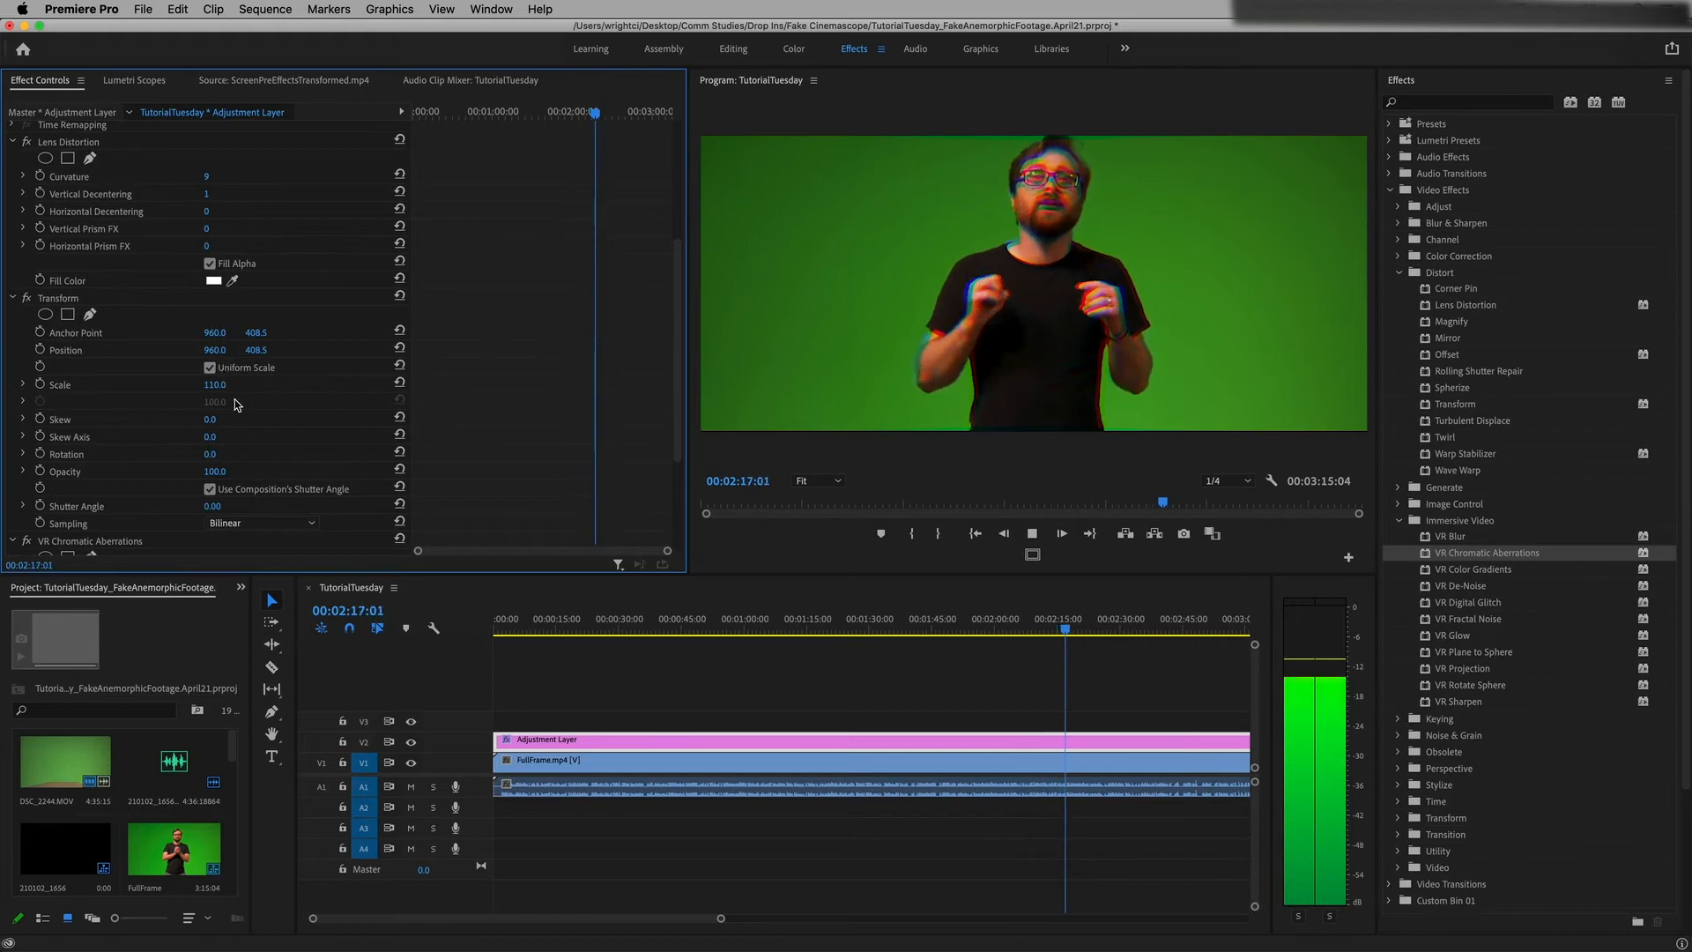
scroll(238, 420, "down", 2)
scroll(239, 426, "down", 3)
scroll(240, 433, "down", 2)
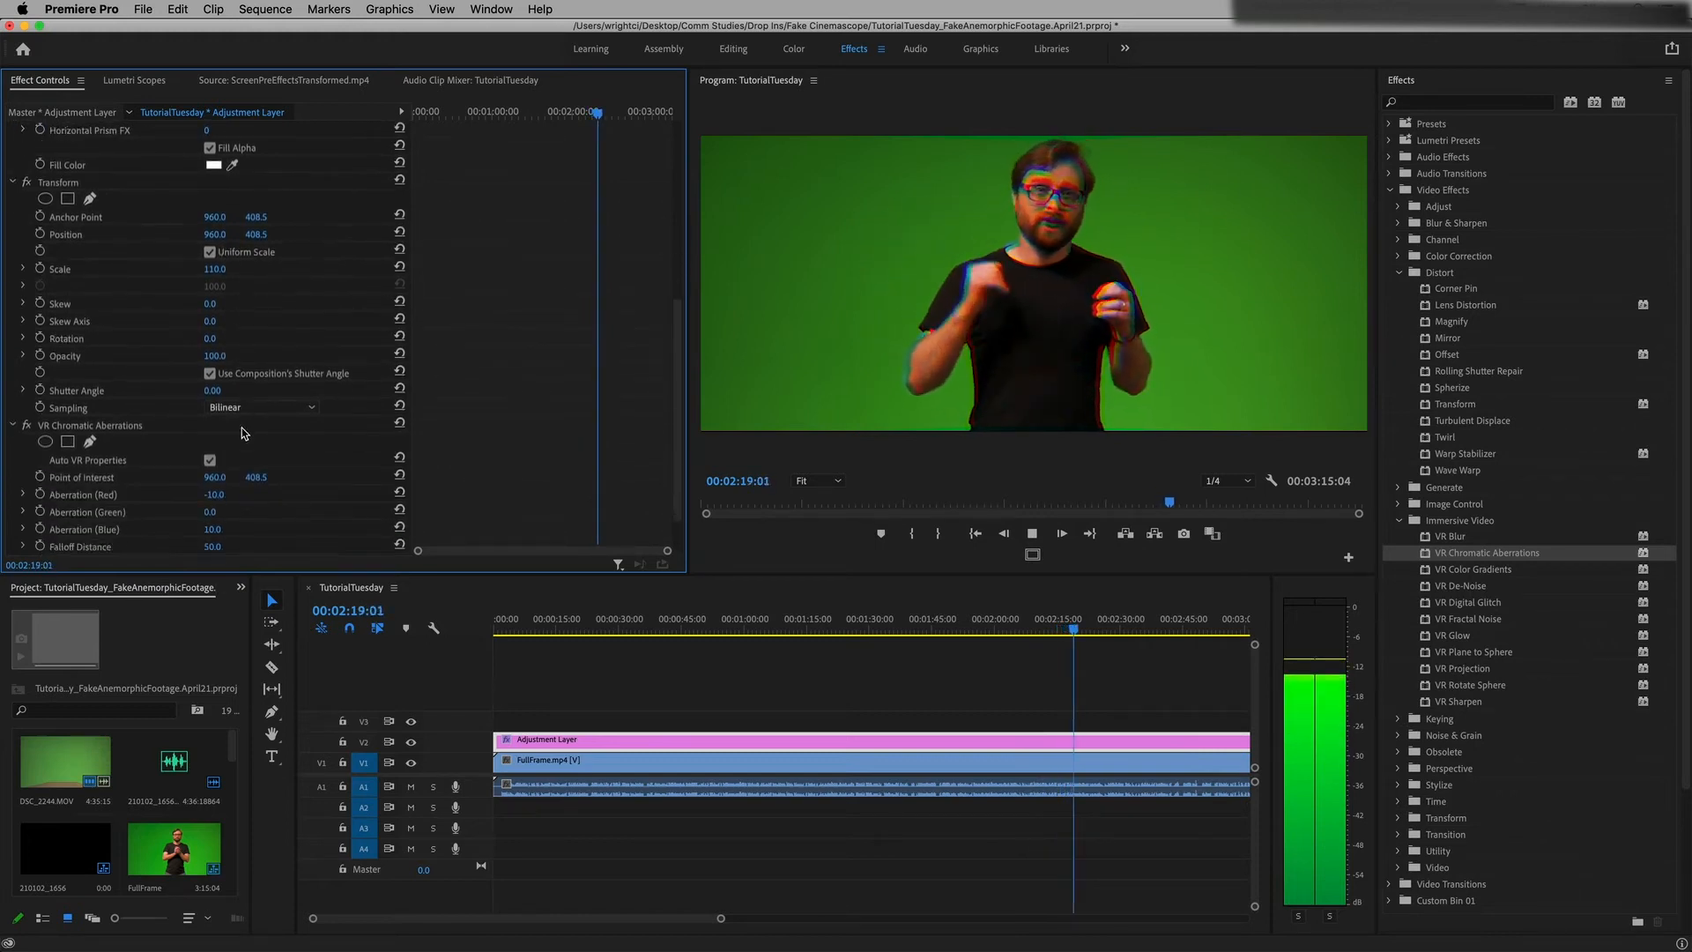
scroll(244, 441, "down", 3)
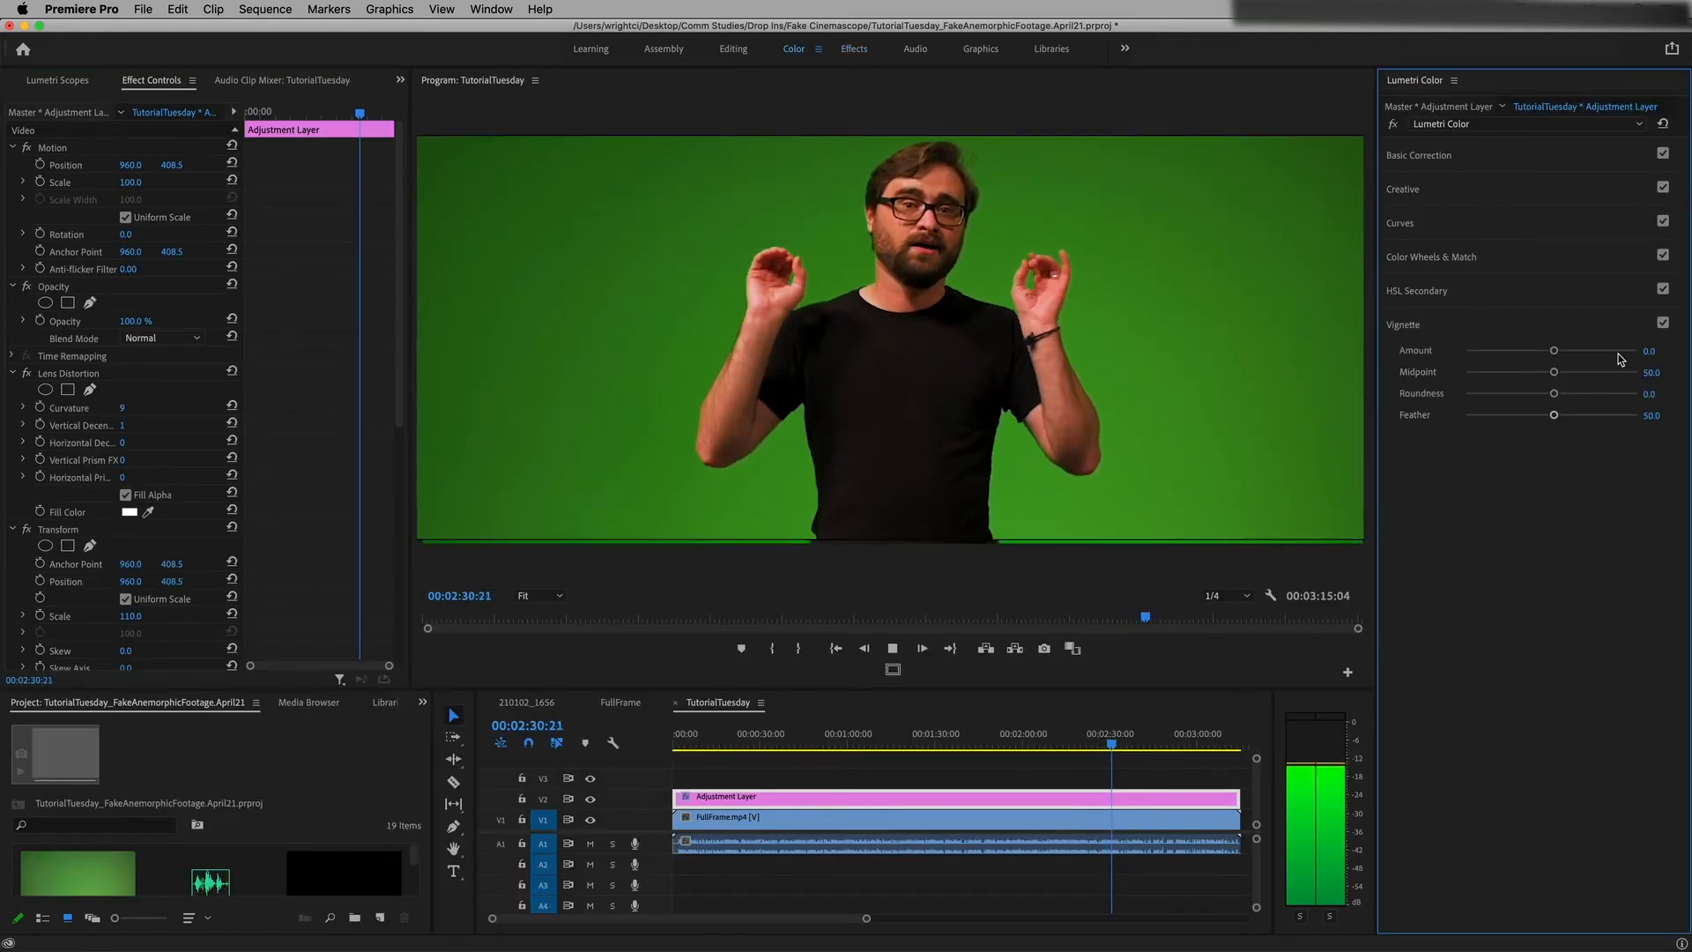
Step: Set the Lumetri Color vignette Amount to -0.2
left_click(1652, 350)
type("-0.2")
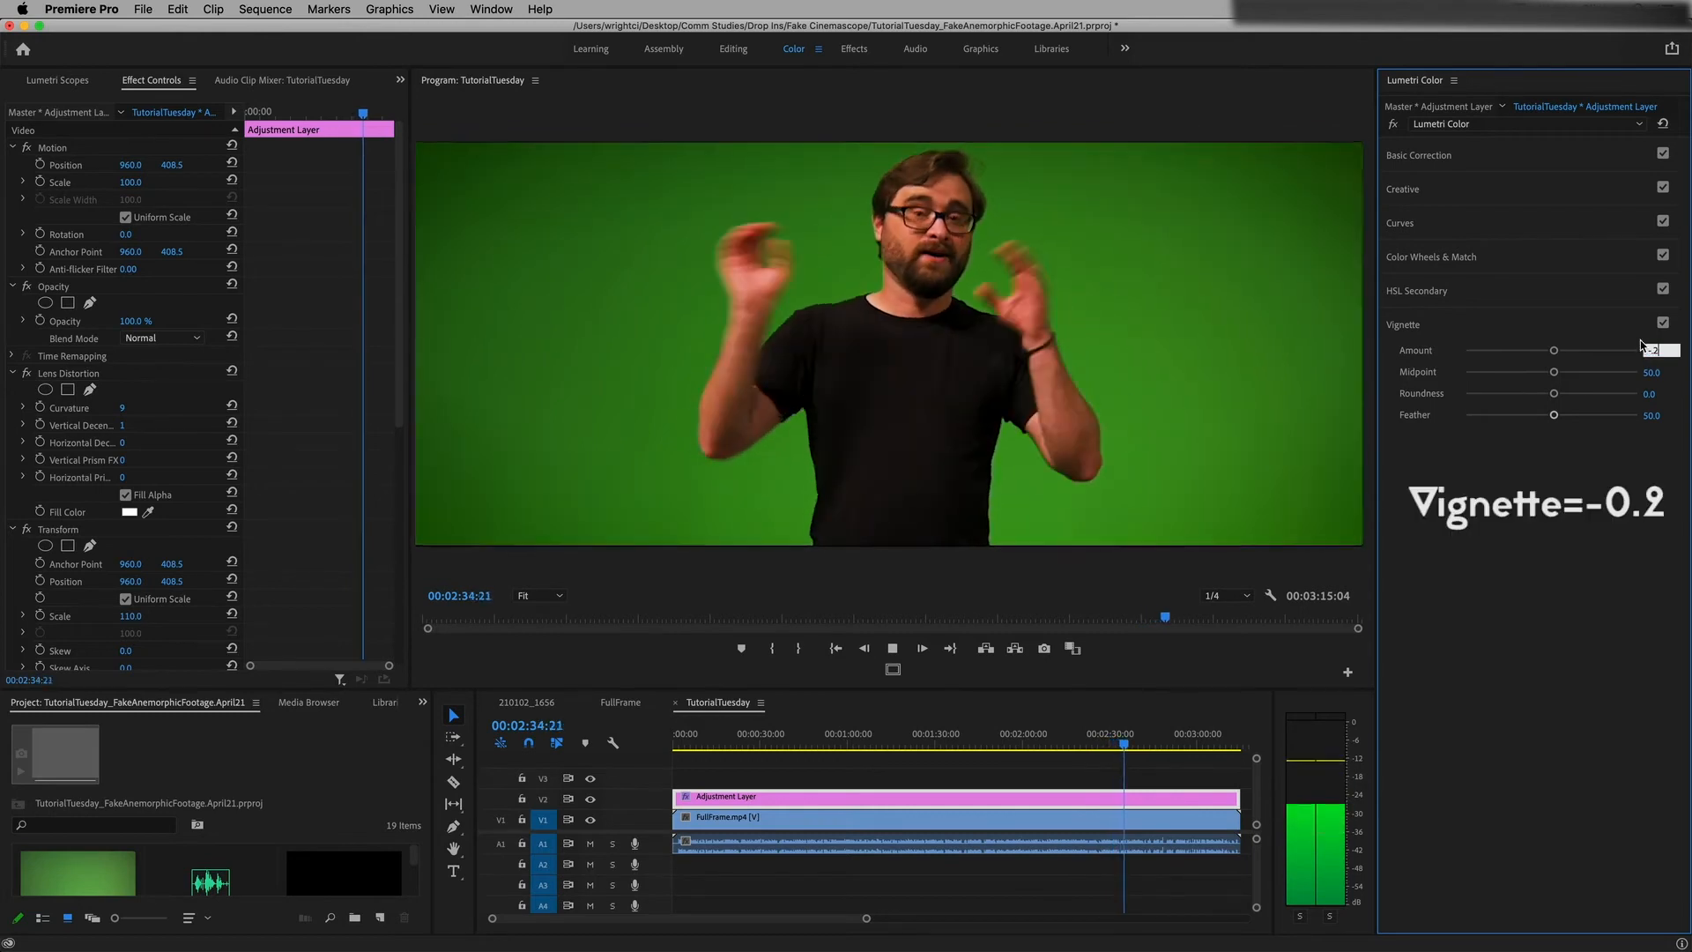
key("Return")
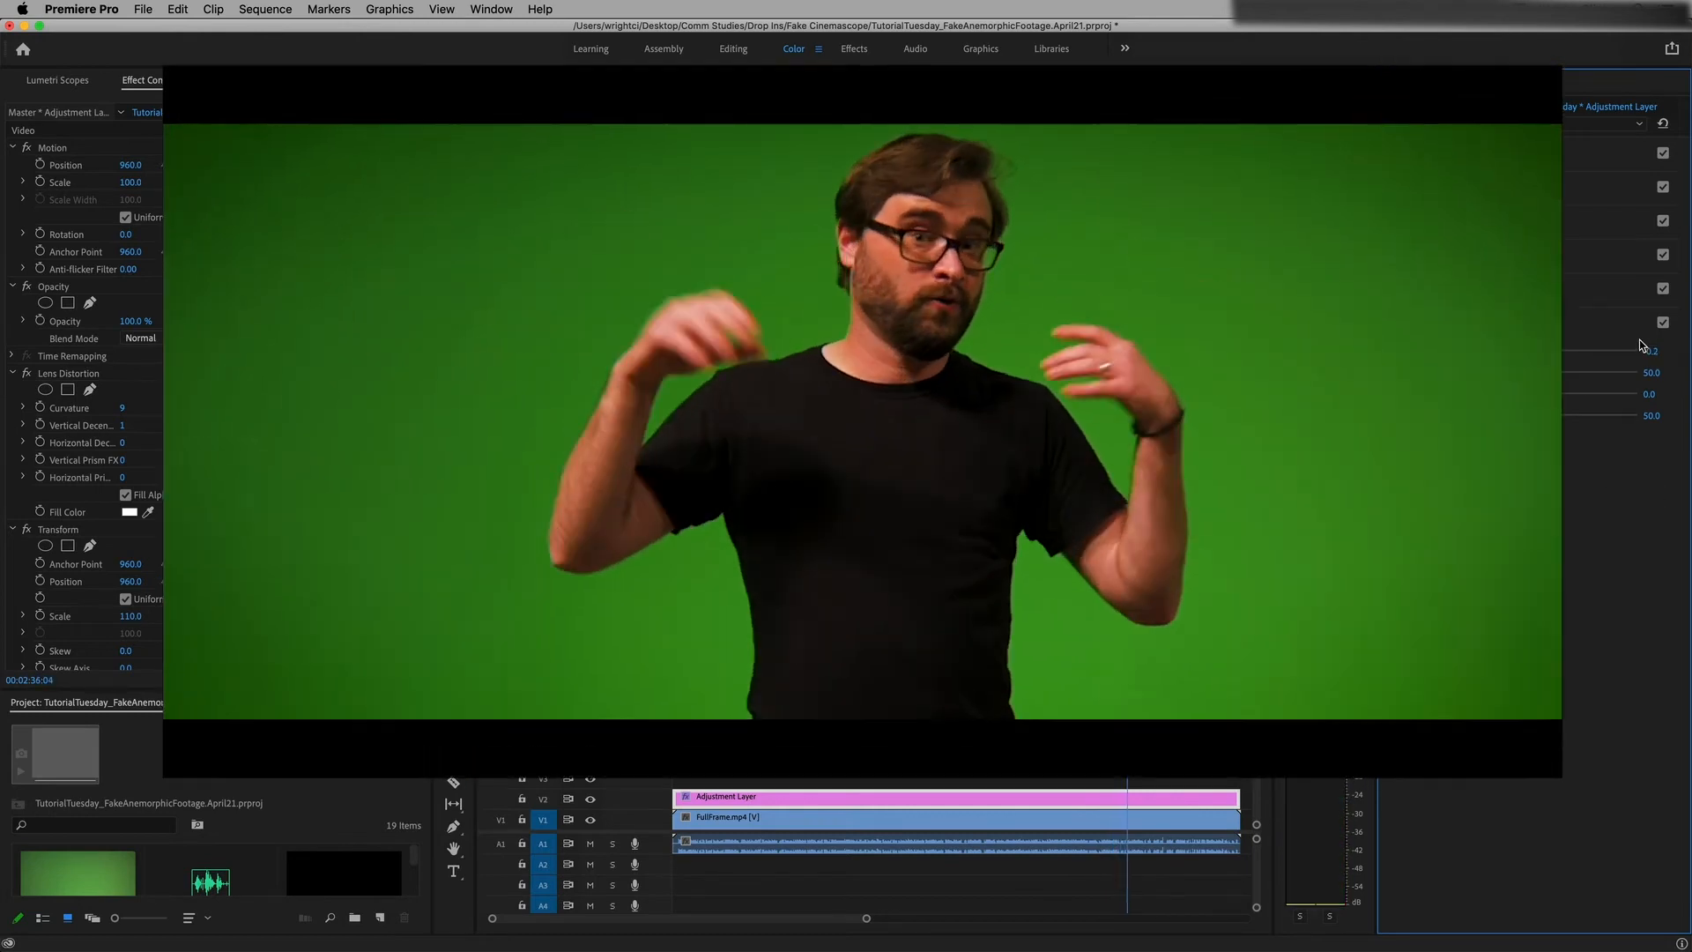